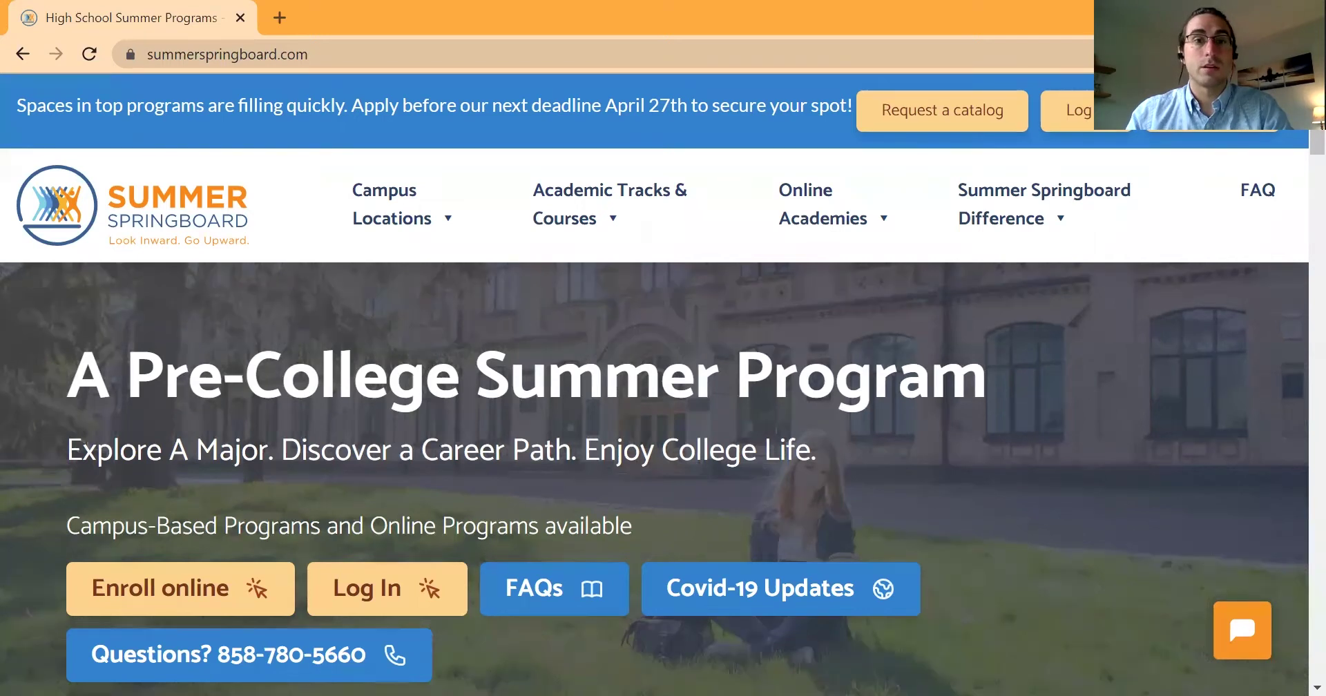
# - Open the Forms section of the Summer Springboard parent dashboard
pyautogui.moveTo(1017, 70); pyautogui.dragTo(1151, 187)
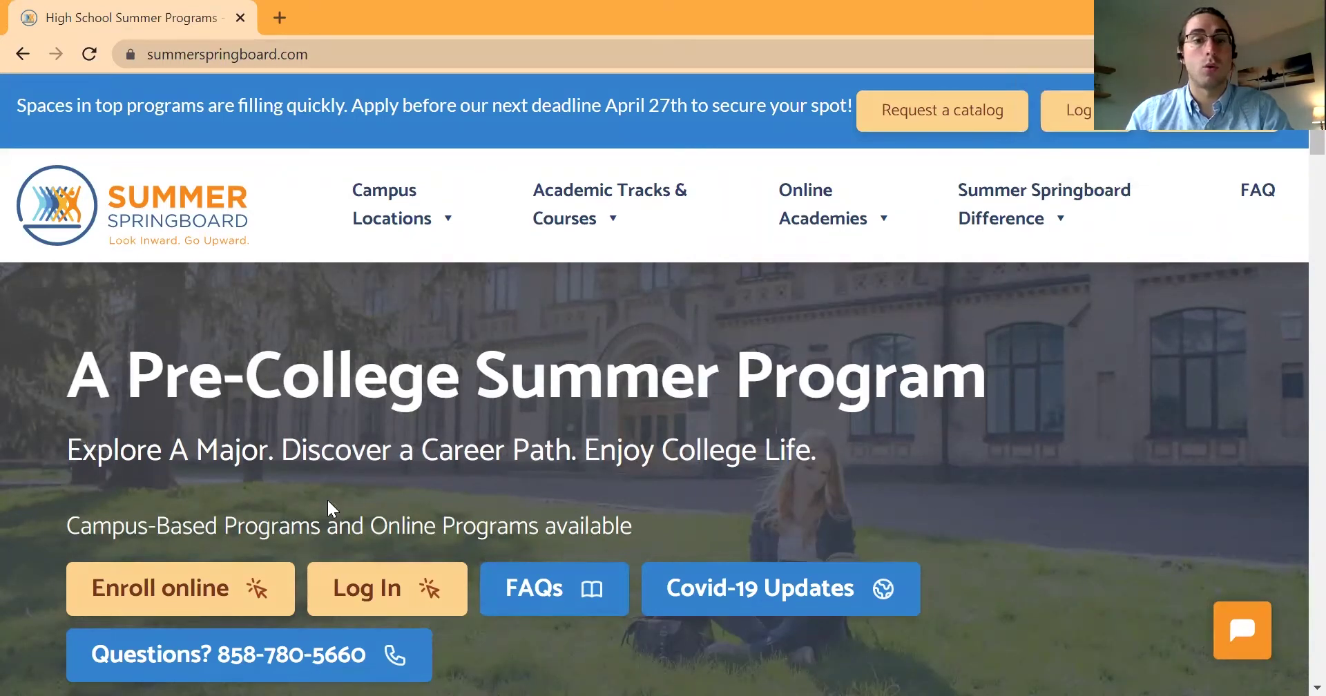
pyautogui.moveTo(302, 509); pyautogui.dragTo(498, 653)
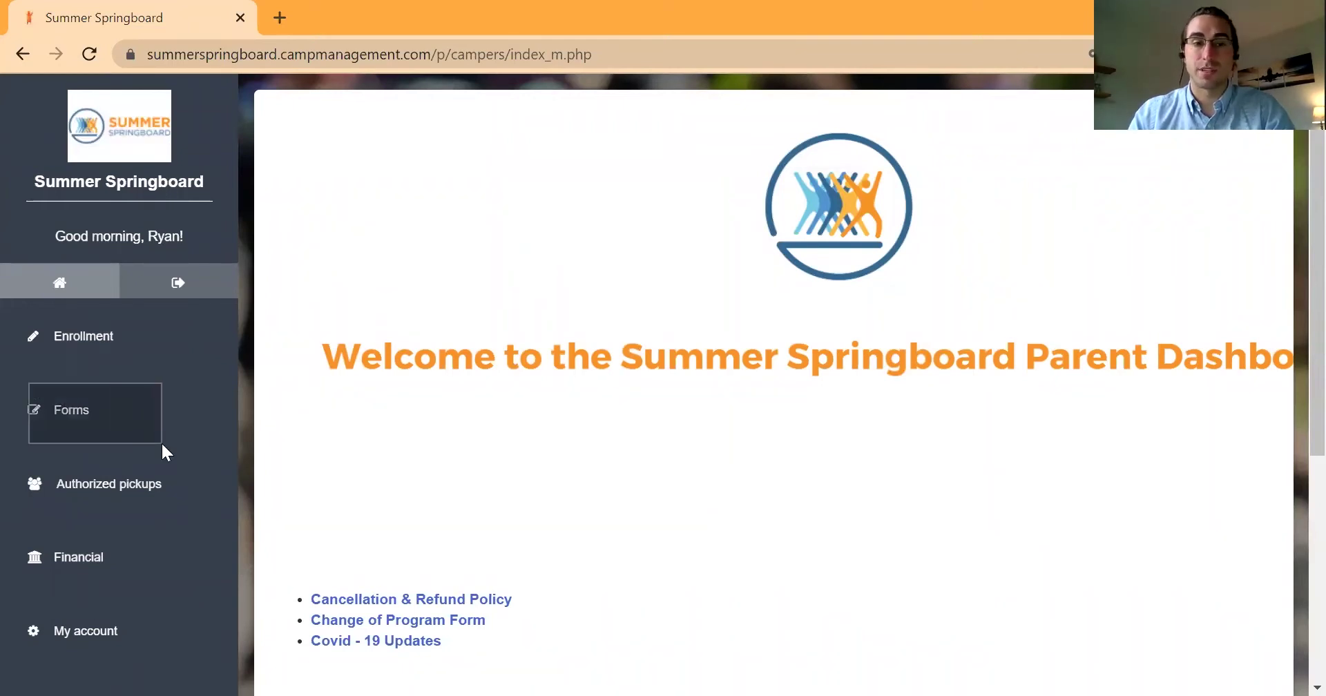
pyautogui.click(75, 415)
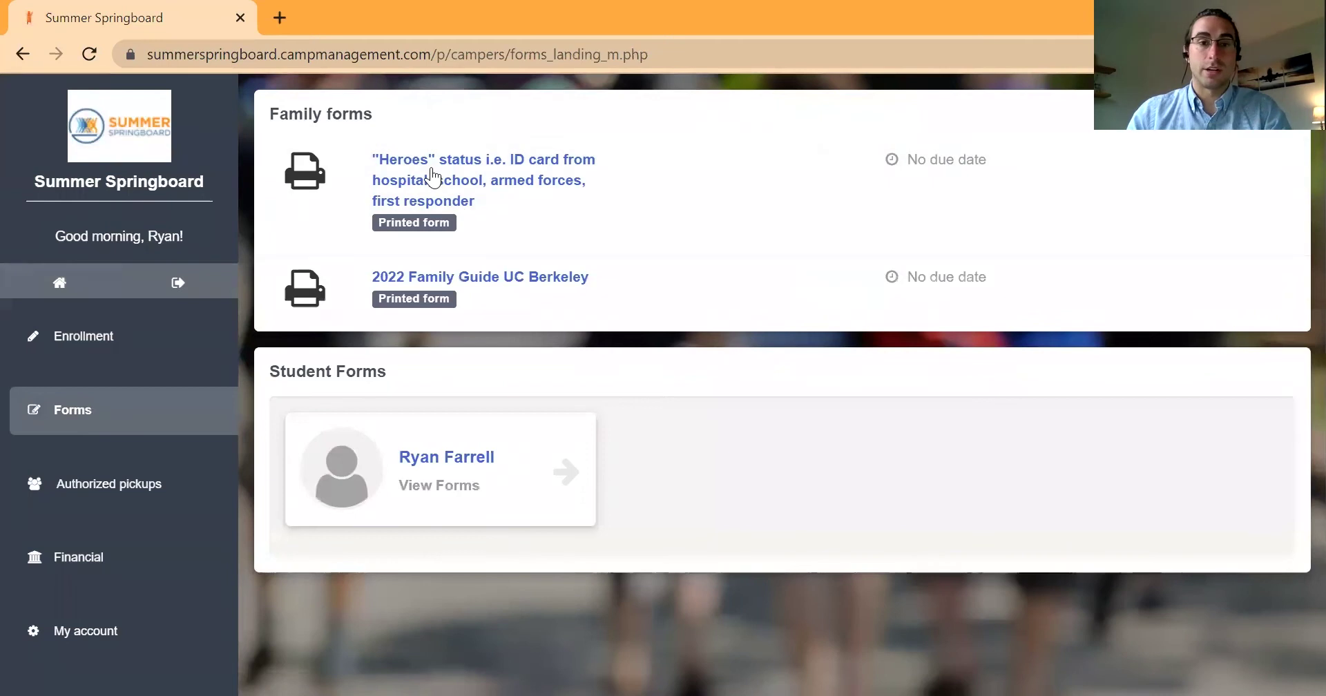
# - Review the Family forms and Student Forms sections, and open the student's individual form list
pyautogui.moveTo(245, 82); pyautogui.dragTo(797, 344)
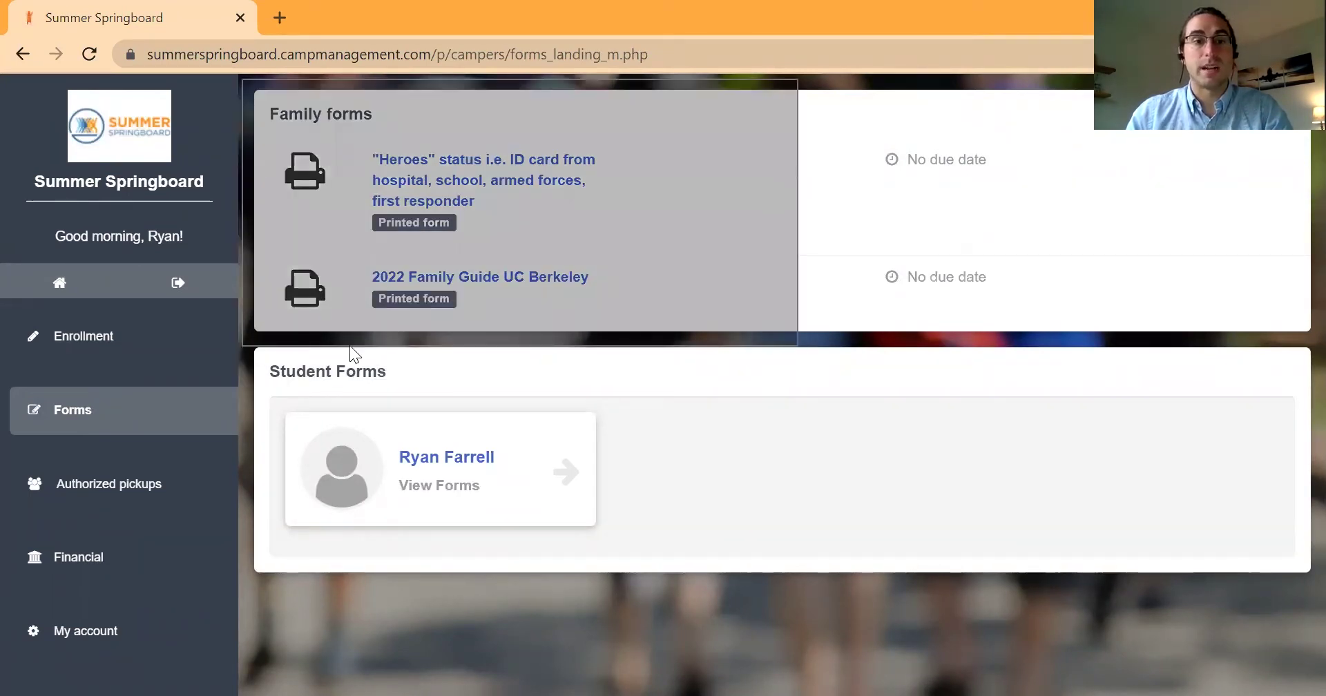
pyautogui.moveTo(252, 337); pyautogui.dragTo(742, 587)
pyautogui.moveTo(246, 83); pyautogui.dragTo(668, 337)
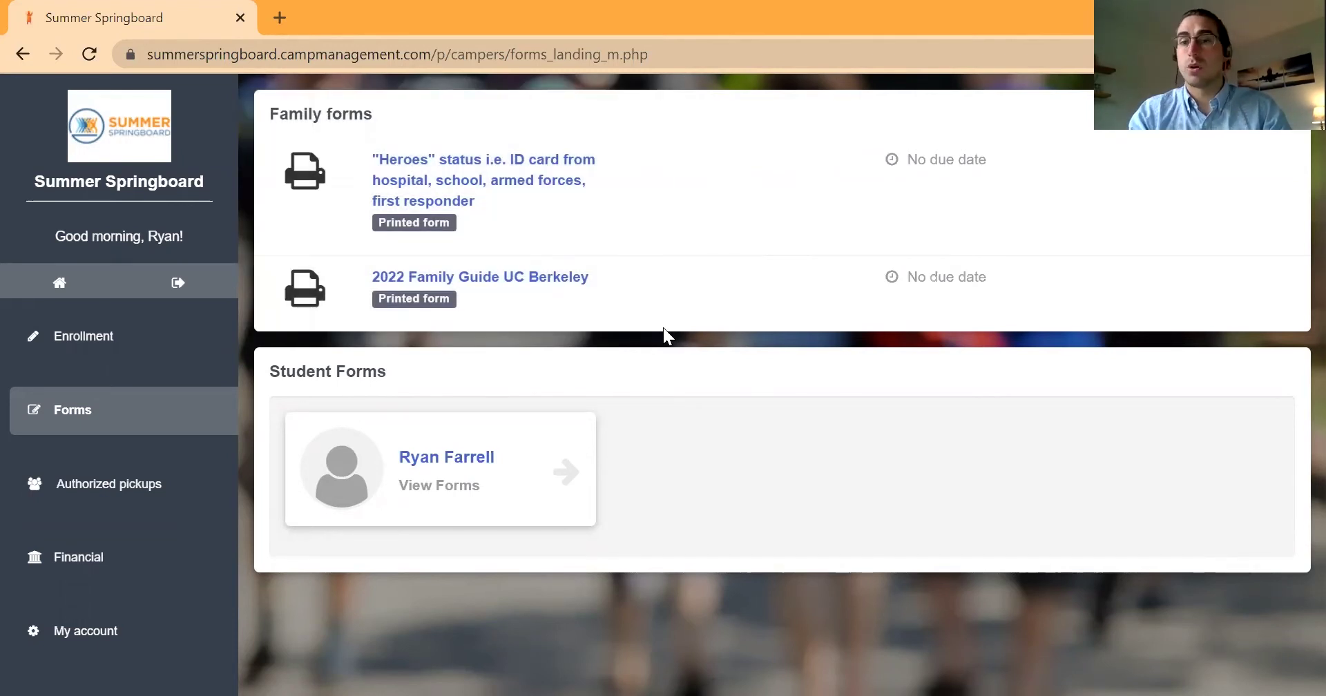
pyautogui.moveTo(272, 138); pyautogui.dragTo(610, 250)
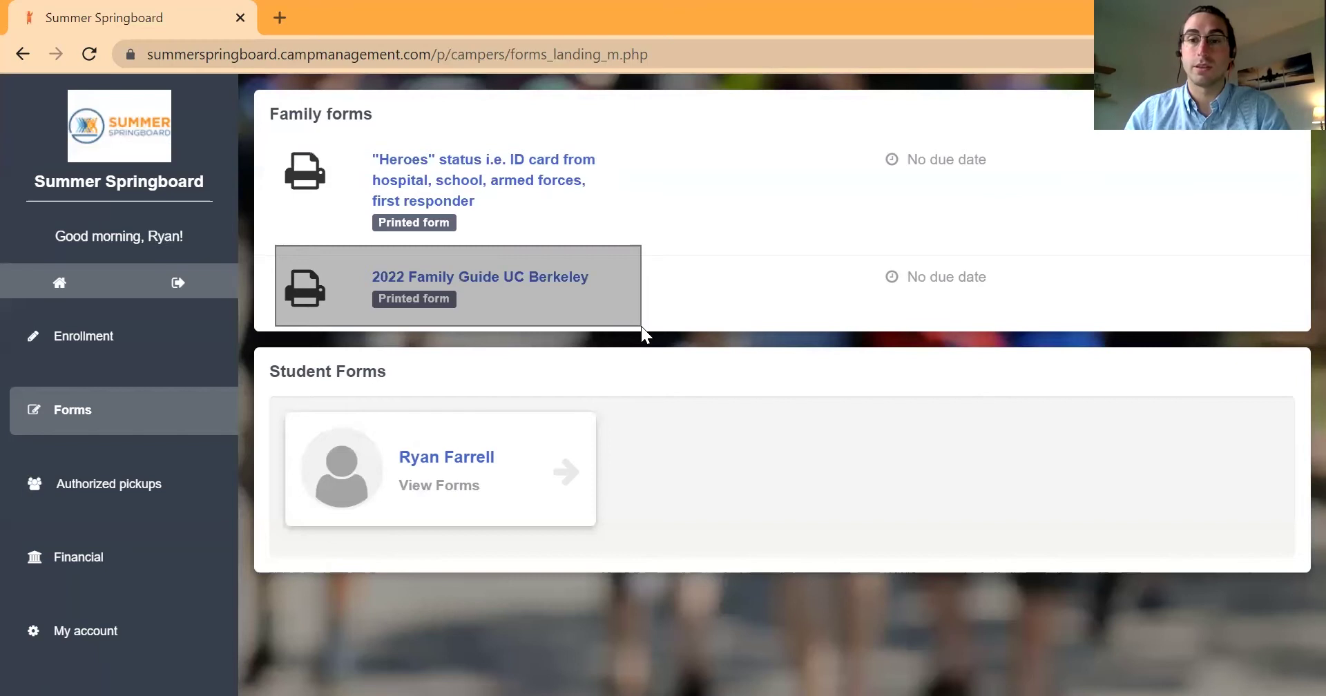
pyautogui.moveTo(254, 340); pyautogui.dragTo(756, 570)
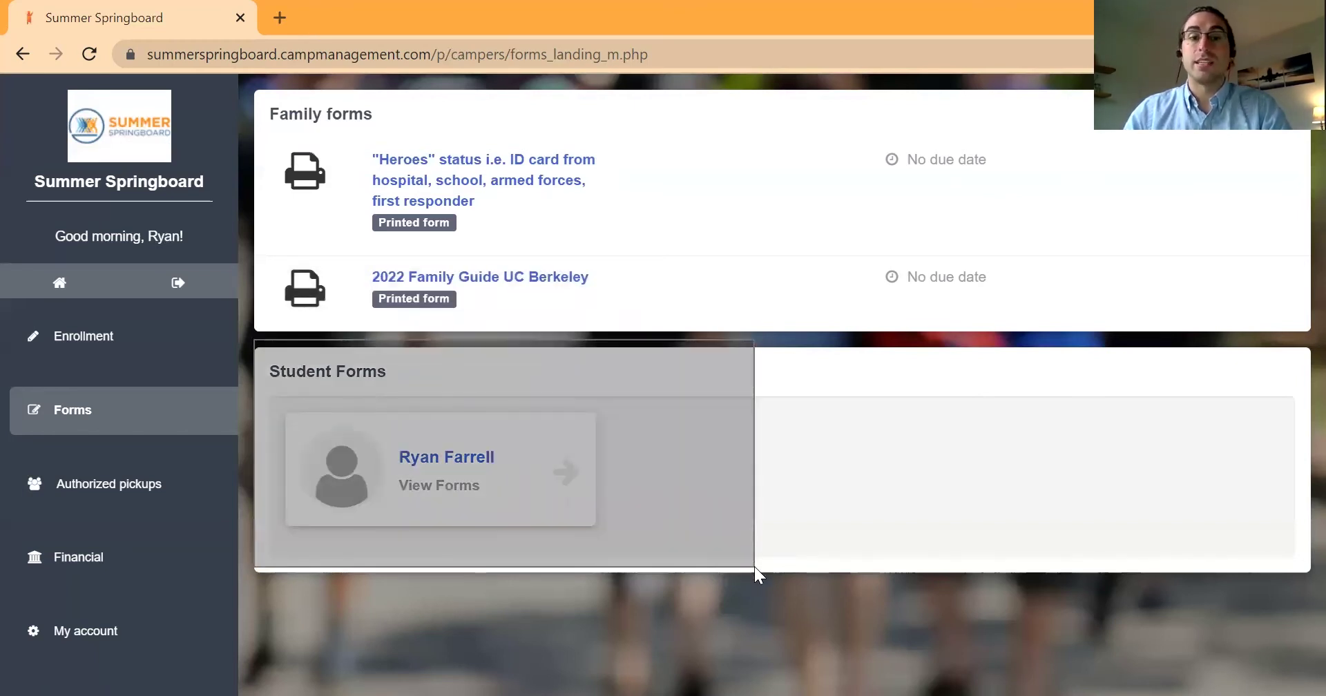
pyautogui.moveTo(755, 569); pyautogui.dragTo(755, 568)
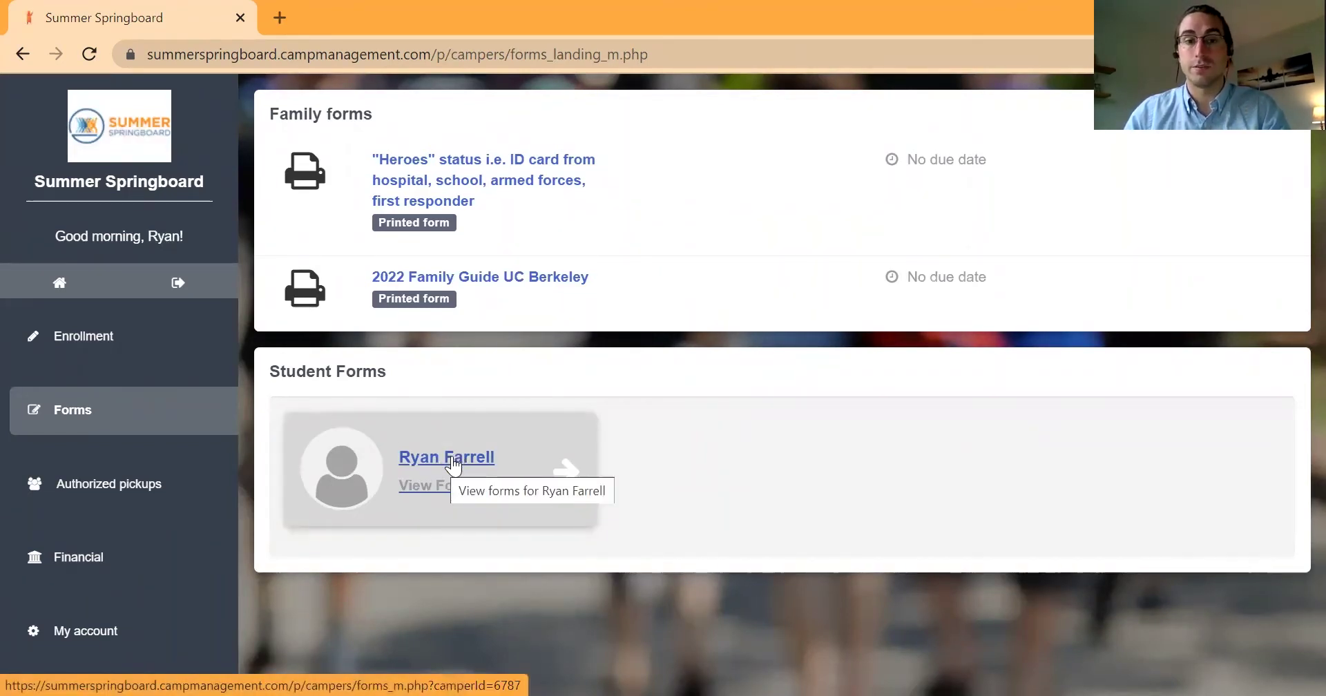
pyautogui.click(453, 461)
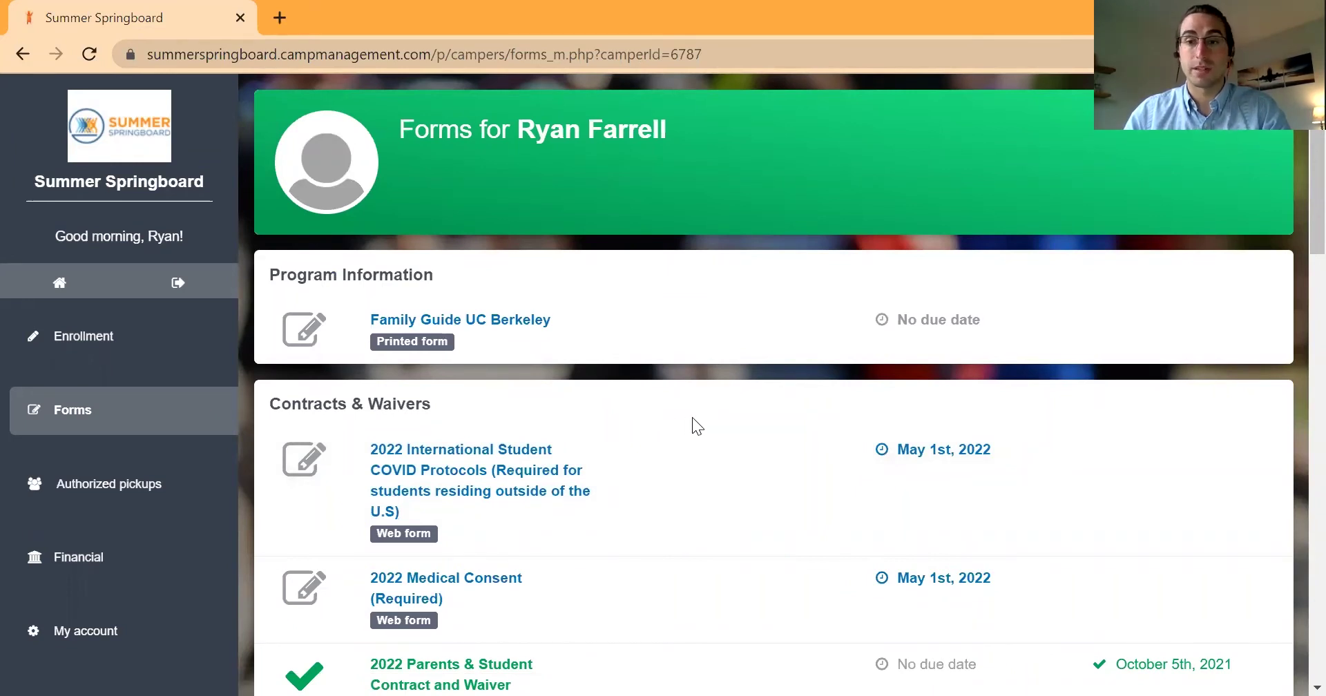
# - Look through the categories of the student's form list, from Program Information to the COVID-19 and Optional forms
pyautogui.scroll(-2, 692, 418)
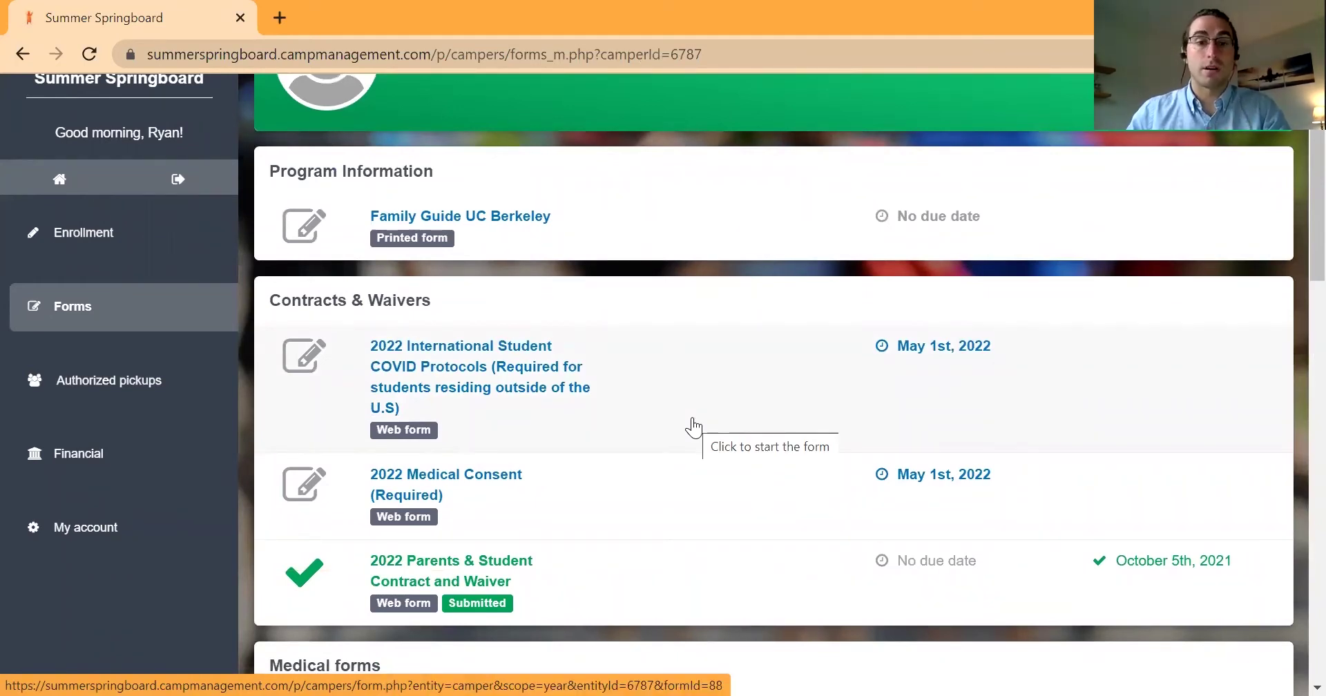
pyautogui.moveTo(341, 394); pyautogui.dragTo(490, 469)
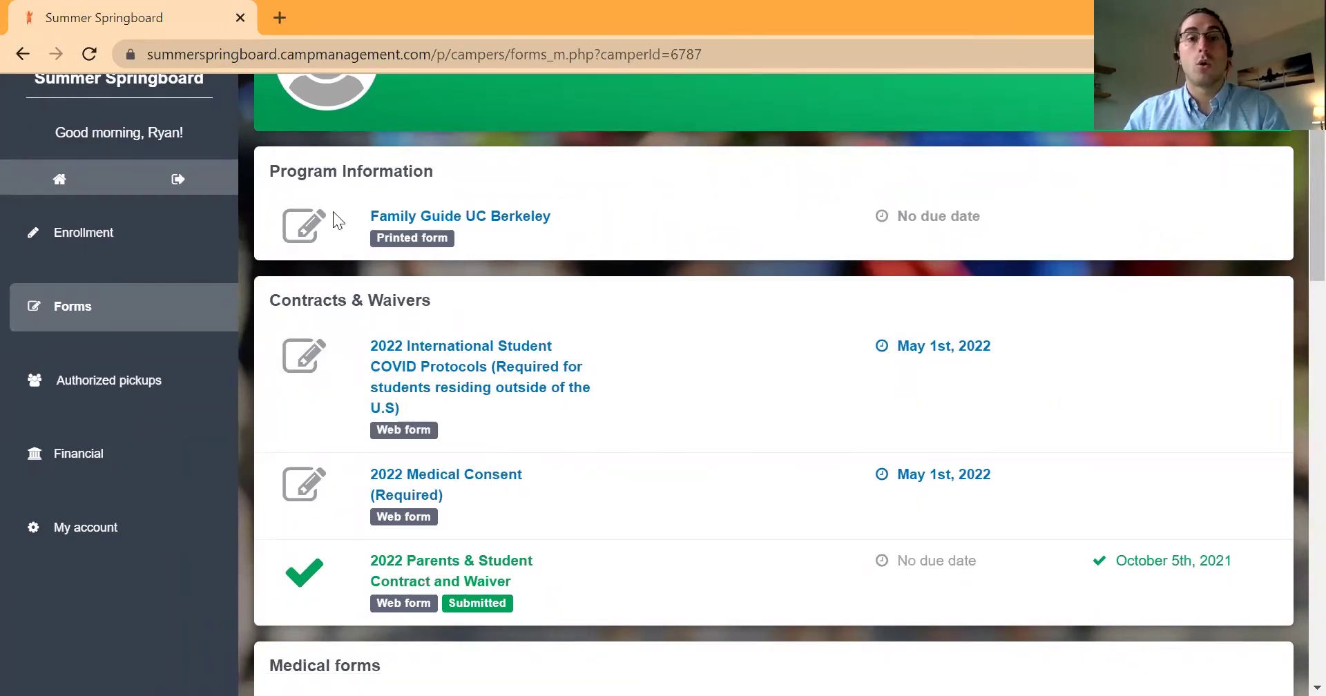
pyautogui.moveTo(352, 215); pyautogui.dragTo(517, 278)
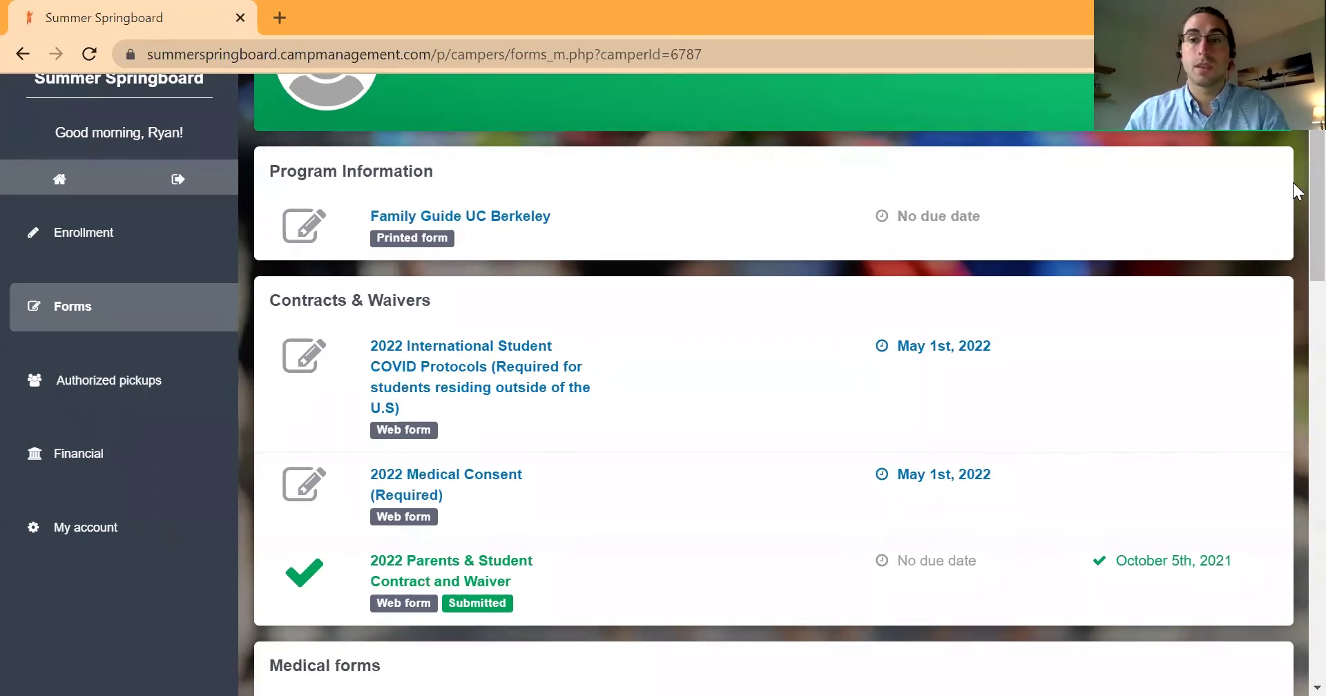
pyautogui.scroll(-5, 1293, 182)
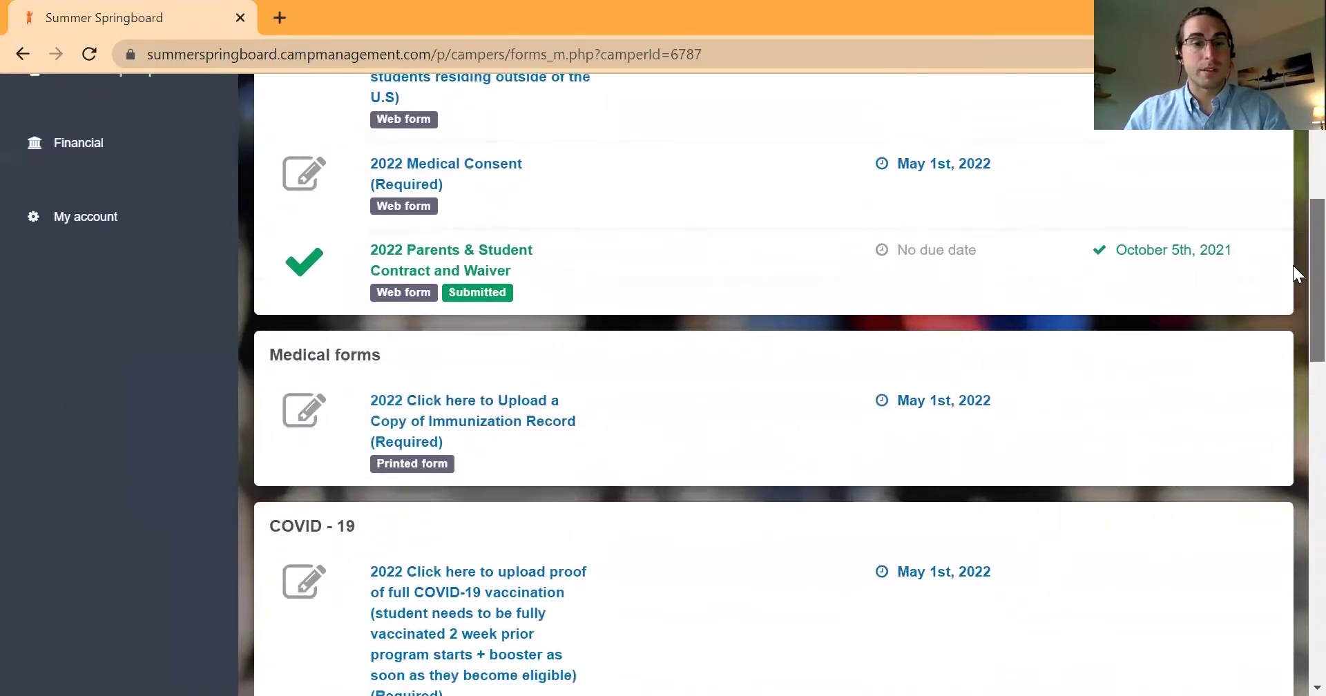
pyautogui.scroll(-1, 1293, 283)
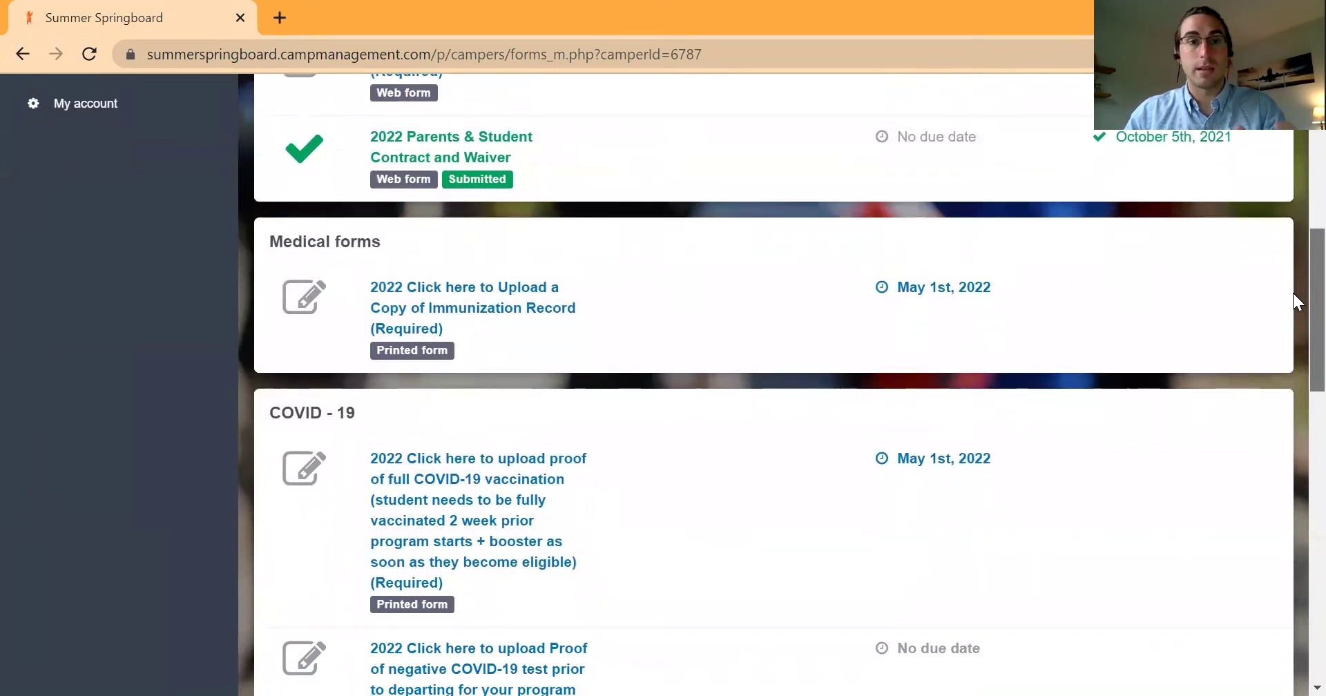
pyautogui.scroll(-4, 1293, 293)
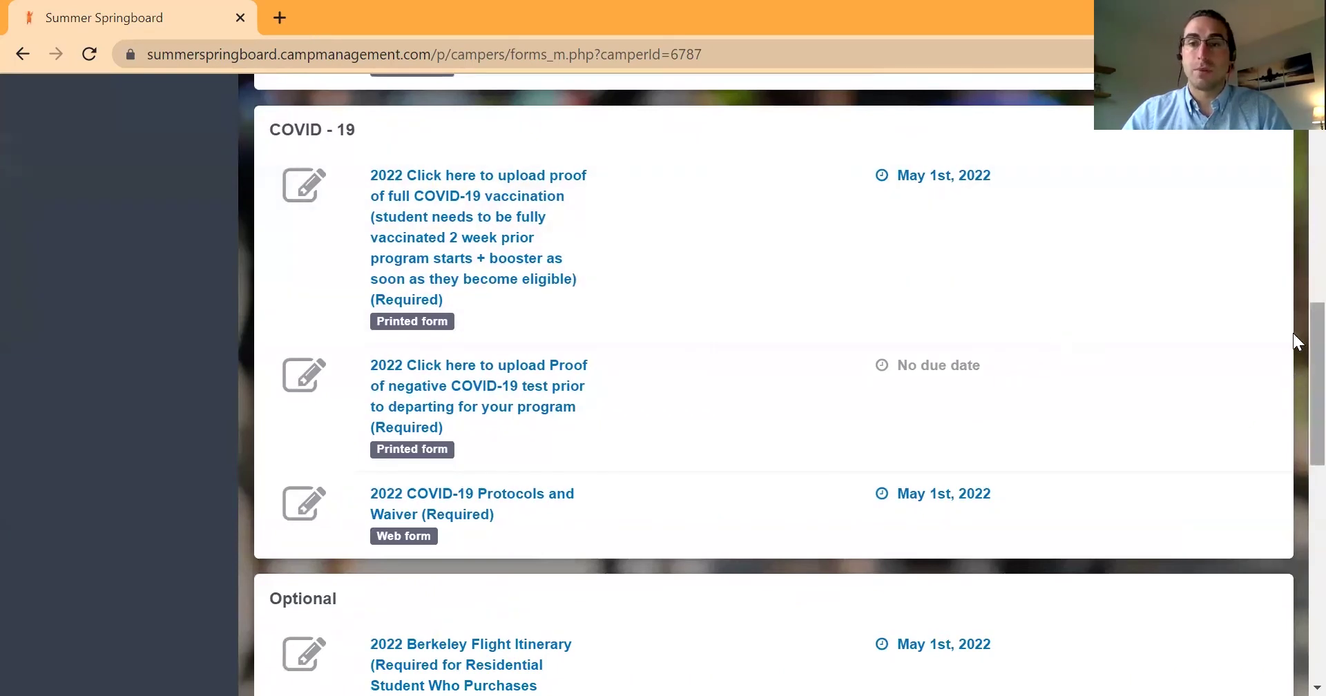
pyautogui.moveTo(1293, 333); pyautogui.dragTo(1292, 150)
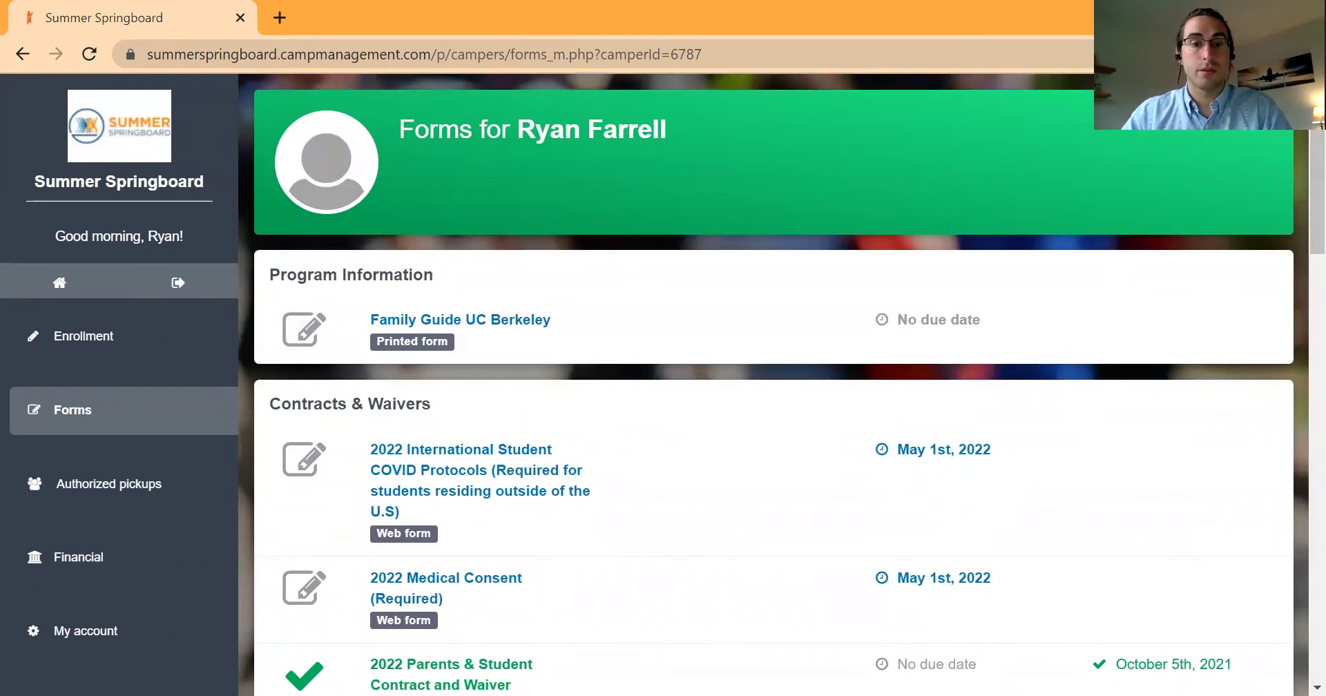
pyautogui.moveTo(259, 251); pyautogui.dragTo(580, 361)
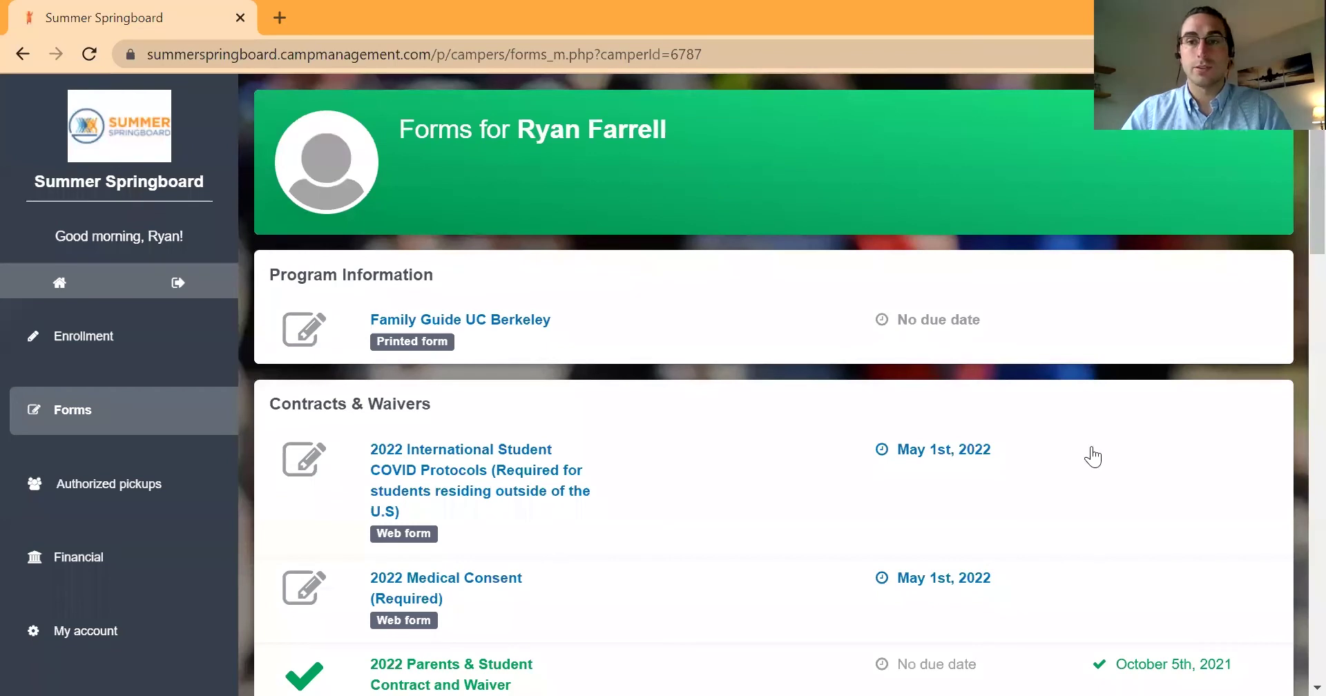
# - Examine each Contracts & Waivers form for its requirement, form type, due date and submission status
pyautogui.scroll(-3, 296, 214)
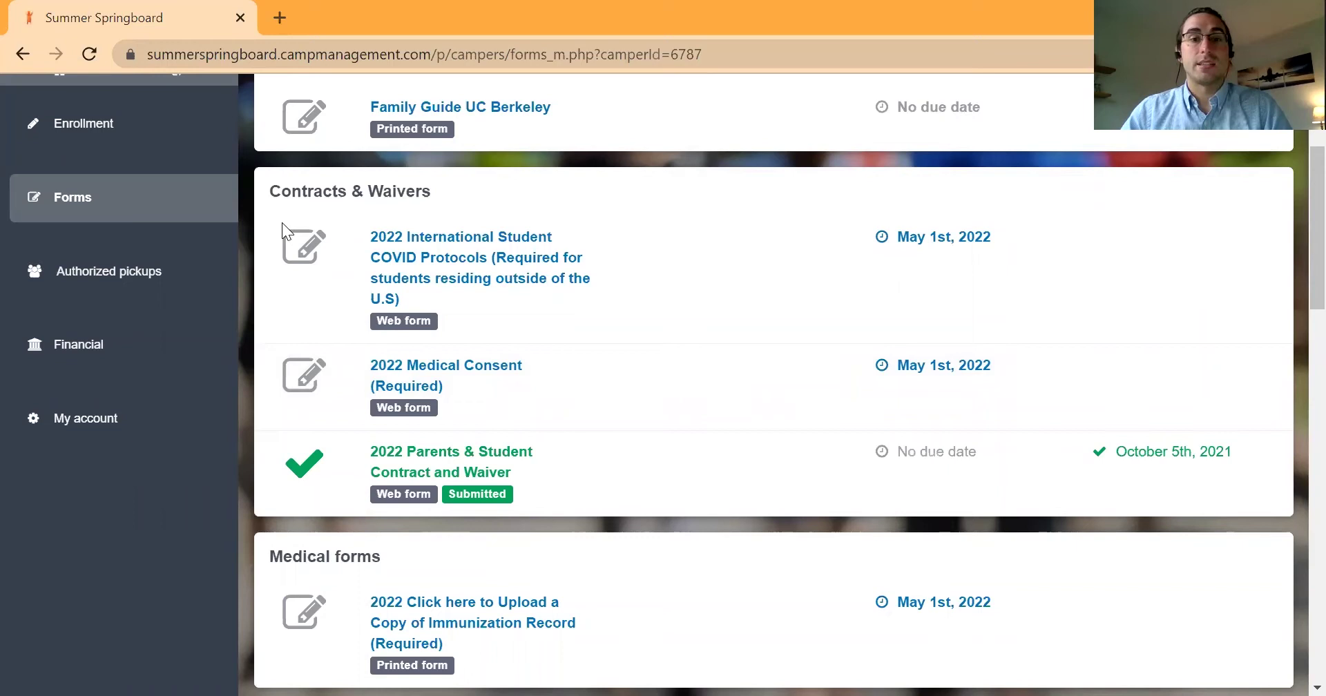
pyautogui.moveTo(281, 215); pyautogui.dragTo(655, 340)
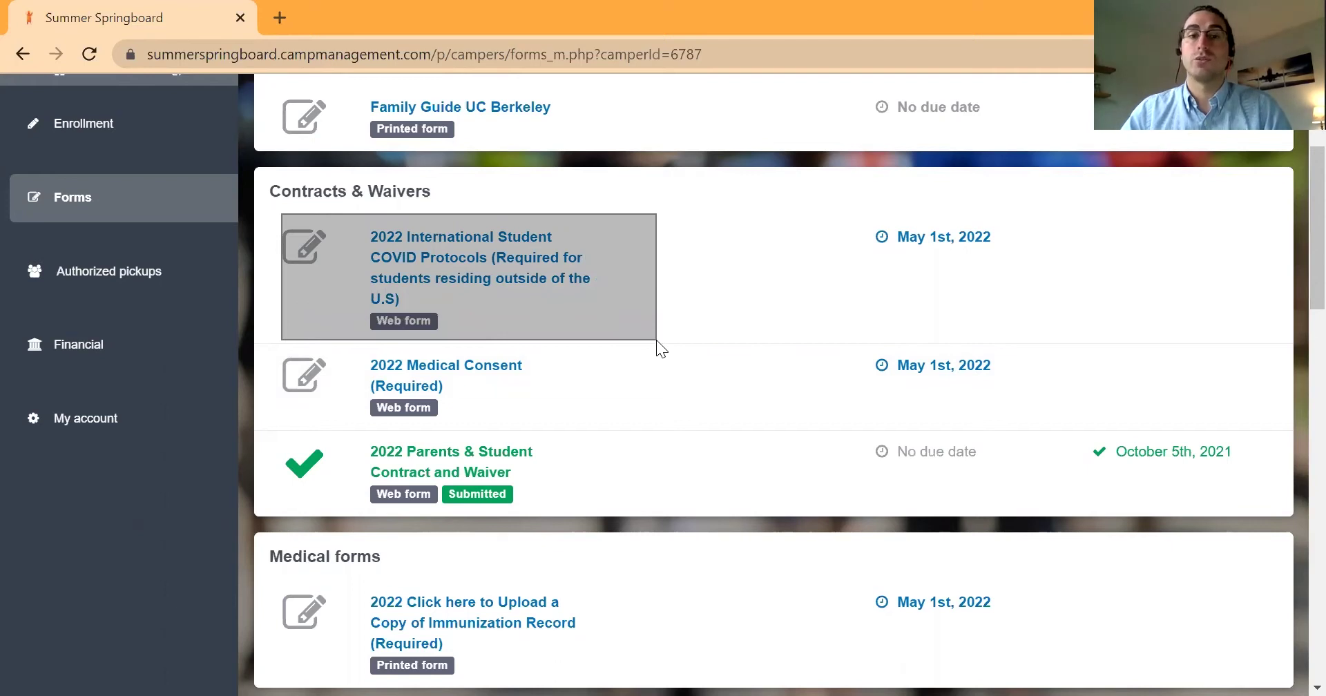
pyautogui.moveTo(656, 340); pyautogui.dragTo(656, 341)
pyautogui.moveTo(362, 299); pyautogui.dragTo(481, 339)
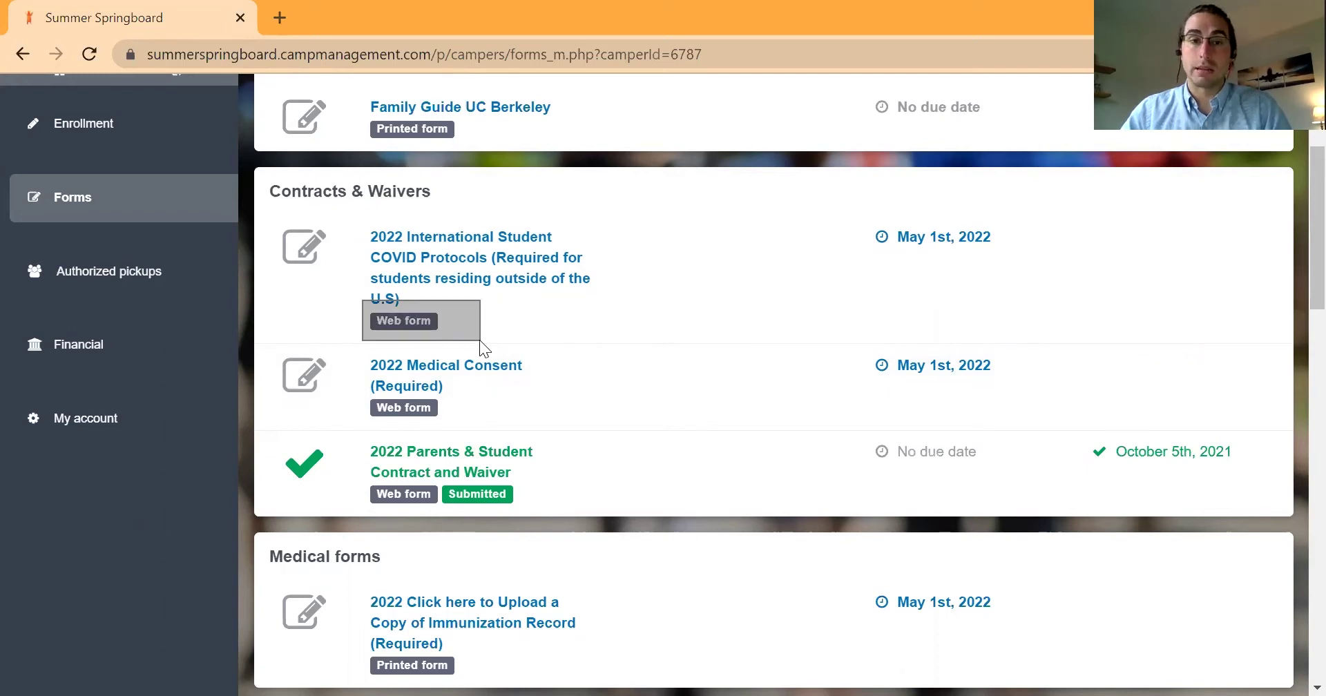
pyautogui.moveTo(480, 339); pyautogui.dragTo(480, 340)
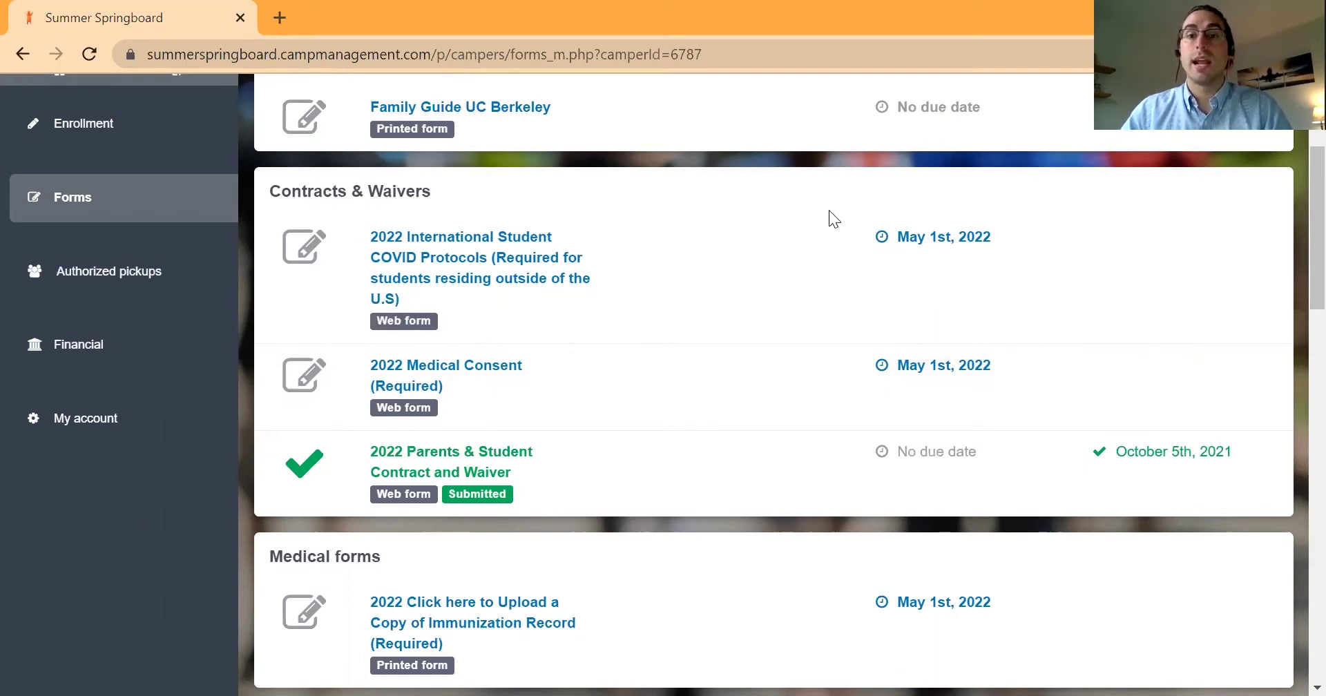
pyautogui.moveTo(947, 254); pyautogui.dragTo(1024, 270)
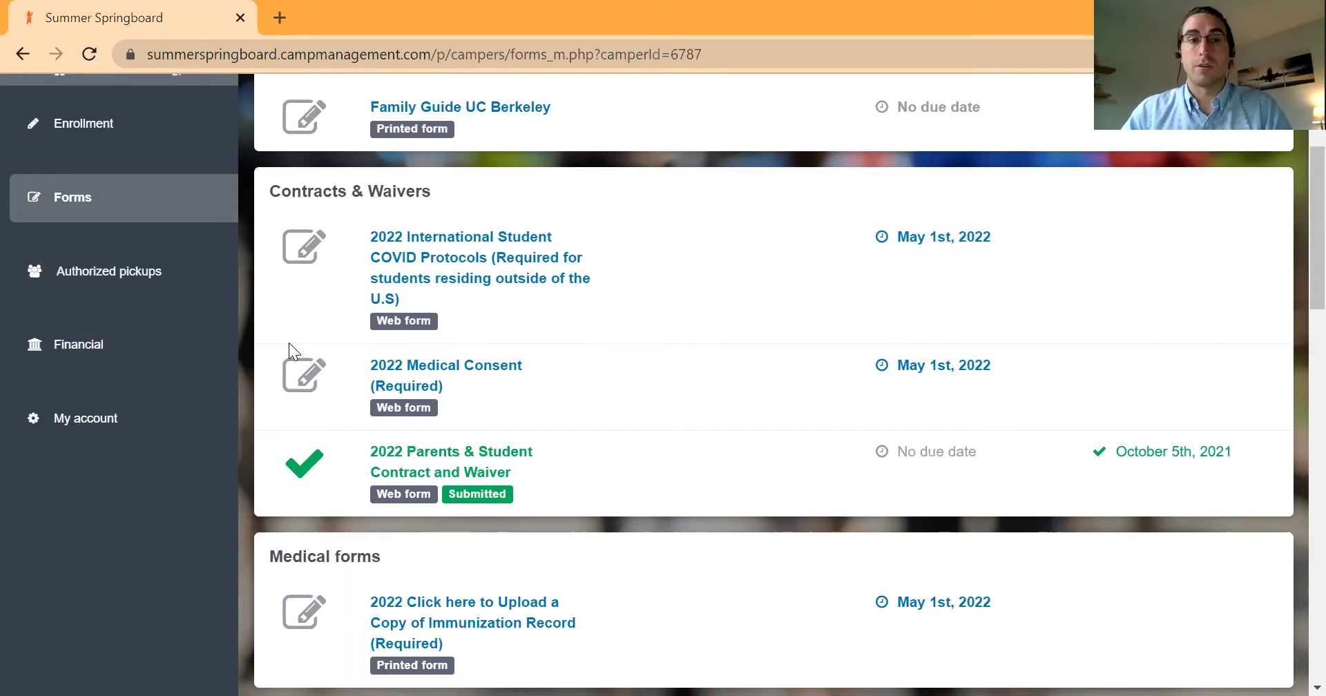
pyautogui.moveTo(273, 349); pyautogui.dragTo(590, 423)
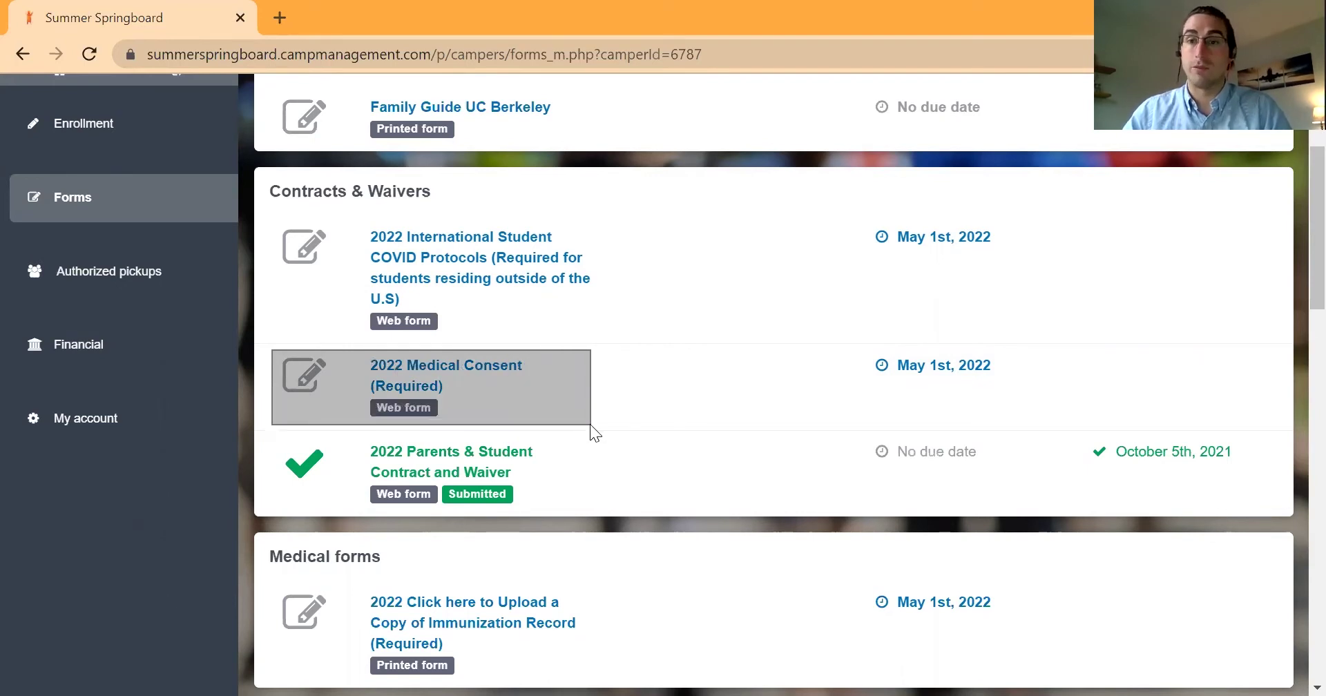
pyautogui.moveTo(841, 341); pyautogui.dragTo(1036, 390)
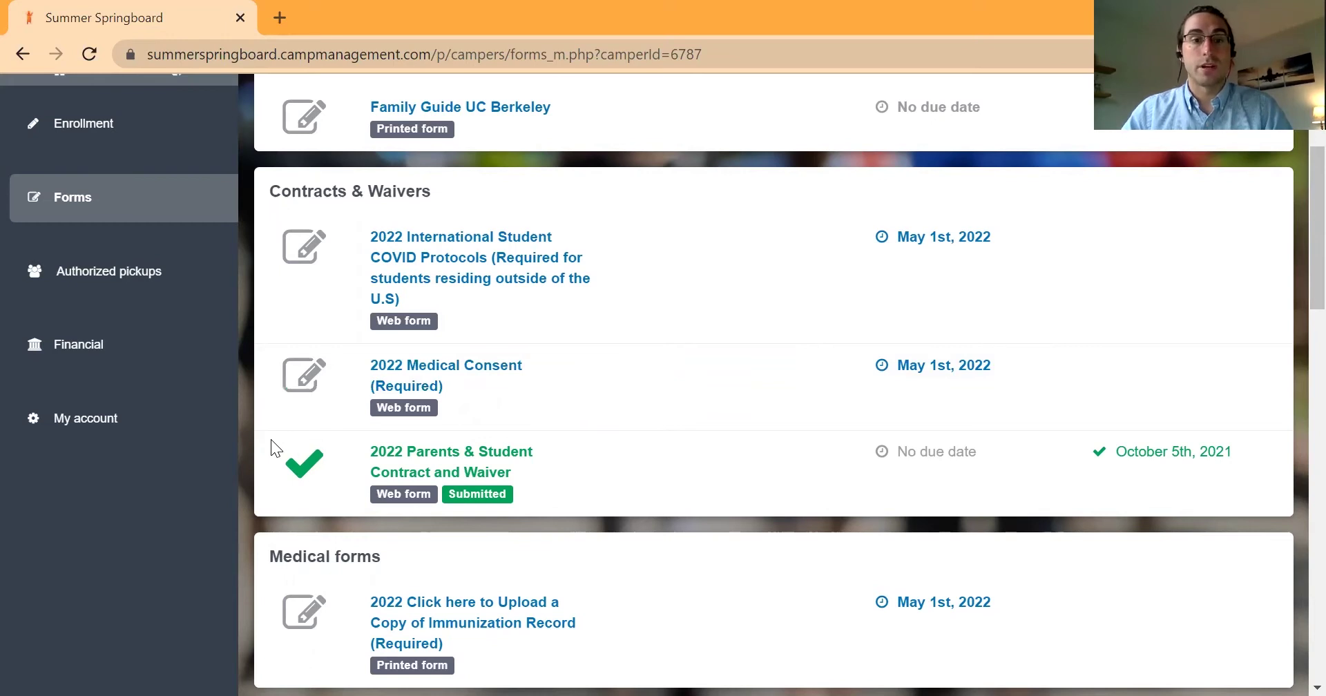
pyautogui.moveTo(266, 426); pyautogui.dragTo(584, 510)
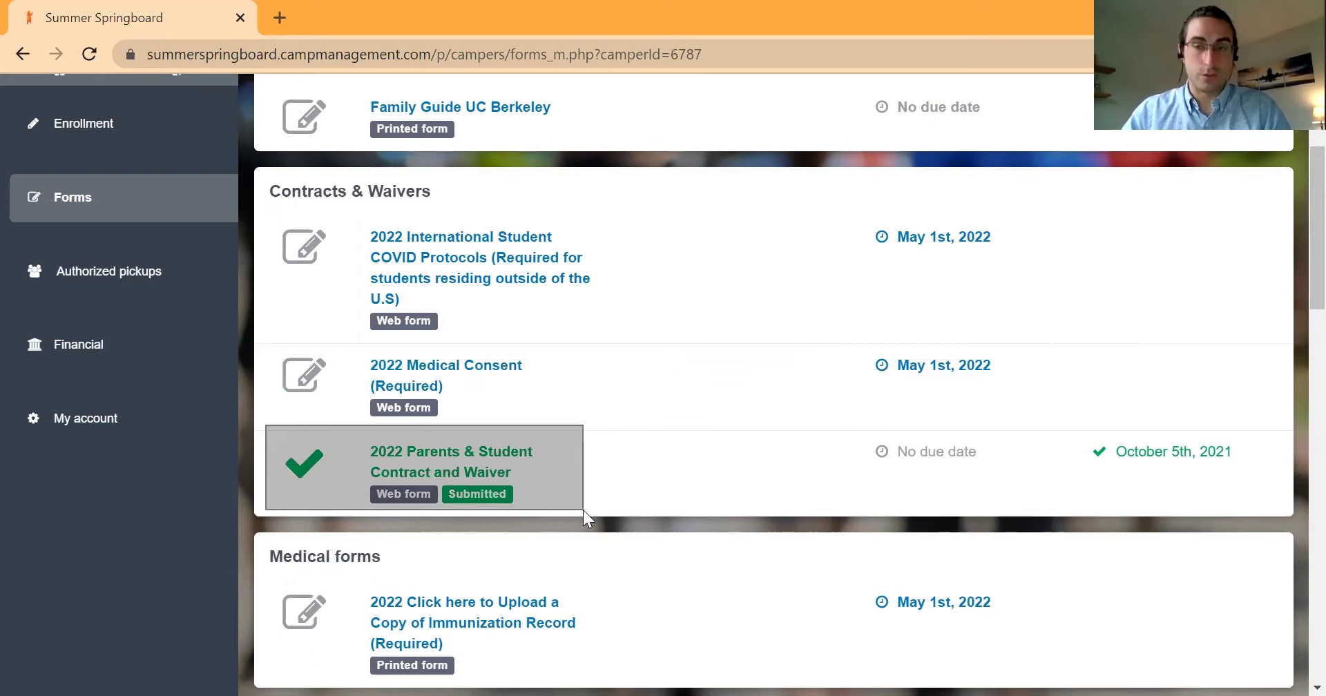
pyautogui.moveTo(584, 511); pyautogui.dragTo(586, 510)
pyautogui.moveTo(848, 420); pyautogui.dragTo(1002, 474)
pyautogui.moveTo(1202, 474); pyautogui.dragTo(1270, 476)
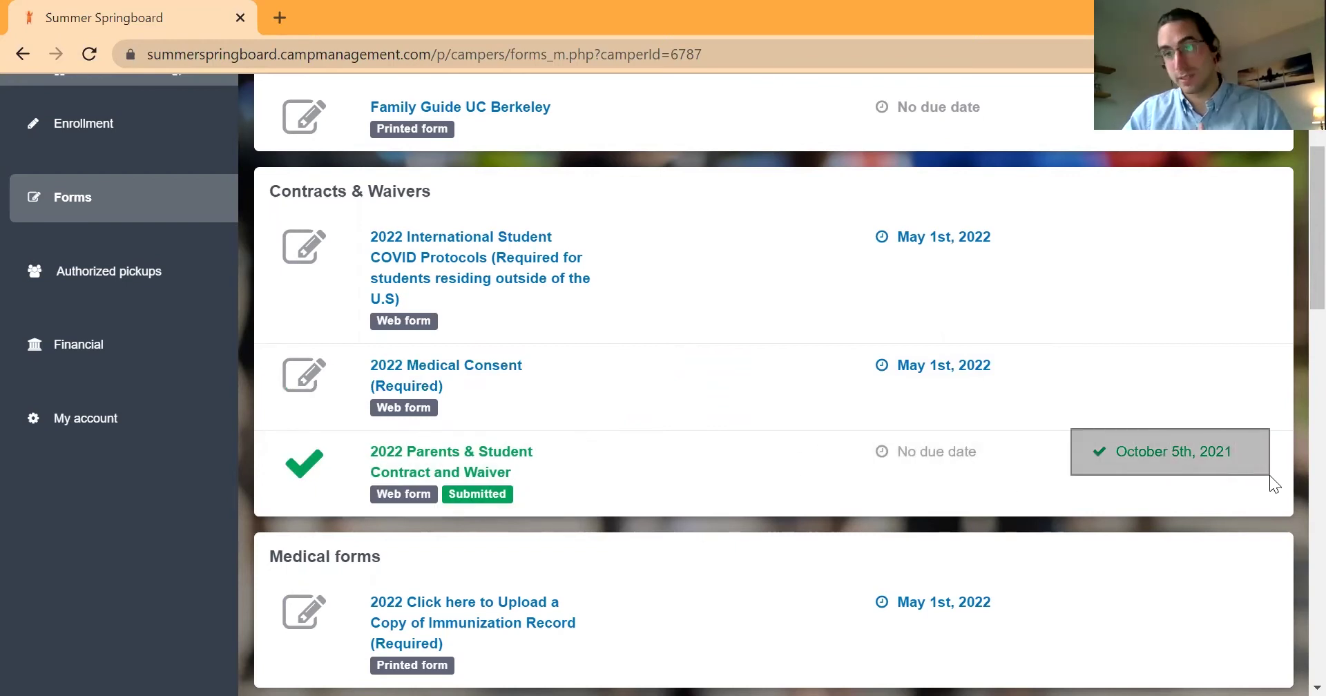
pyautogui.moveTo(1269, 475); pyautogui.dragTo(1269, 475)
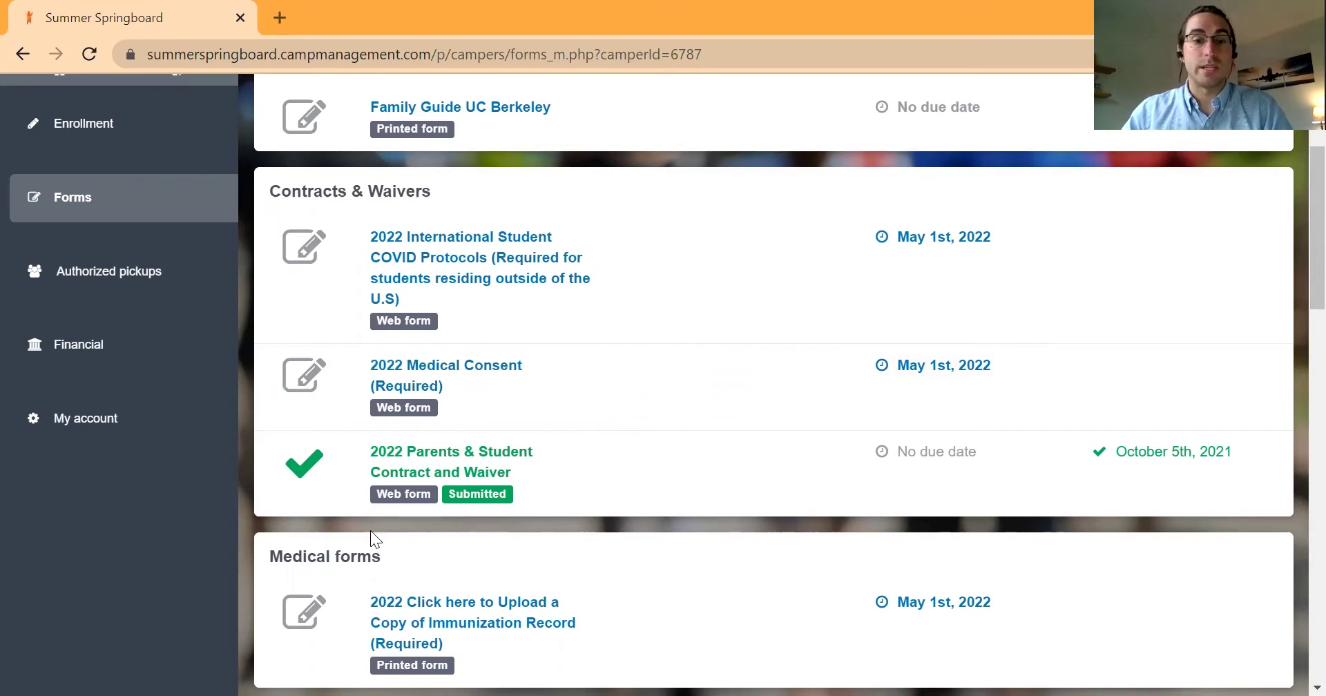
# - Check the due date of the required immunization record under Medical forms and open its upload form
pyautogui.moveTo(1294, 253); pyautogui.dragTo(1294, 348)
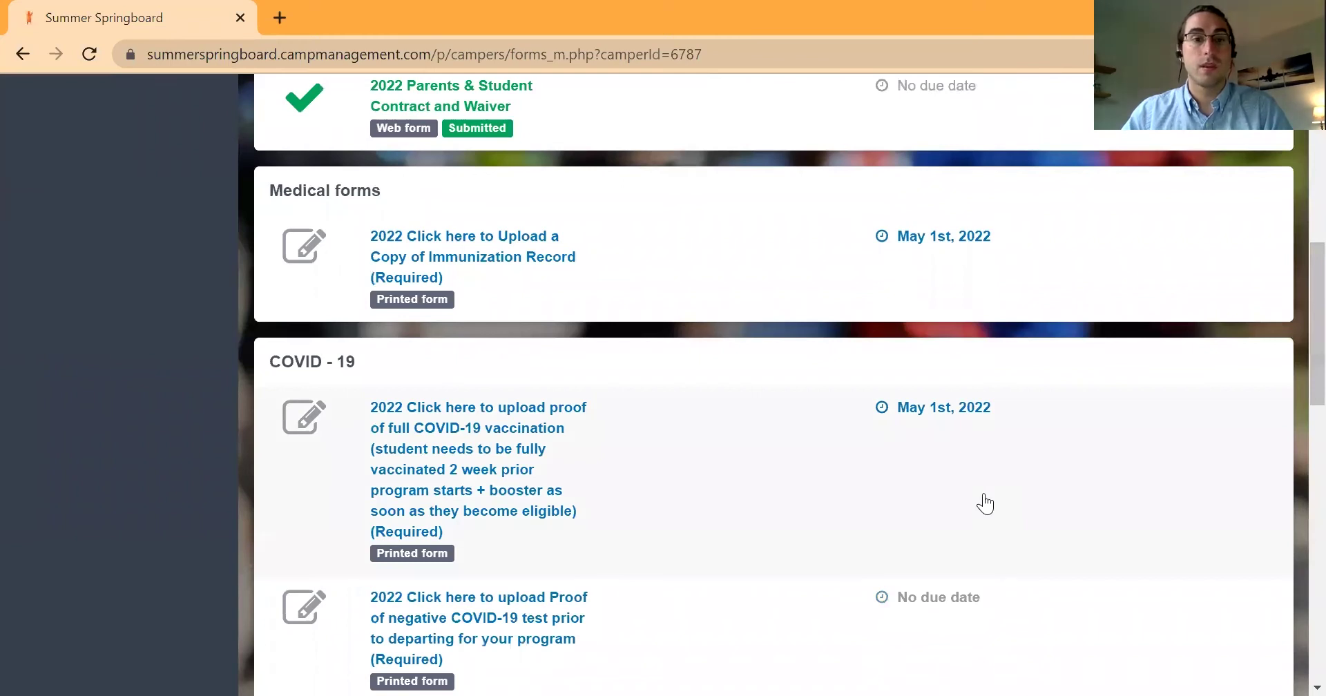
pyautogui.moveTo(340, 212); pyautogui.dragTo(610, 315)
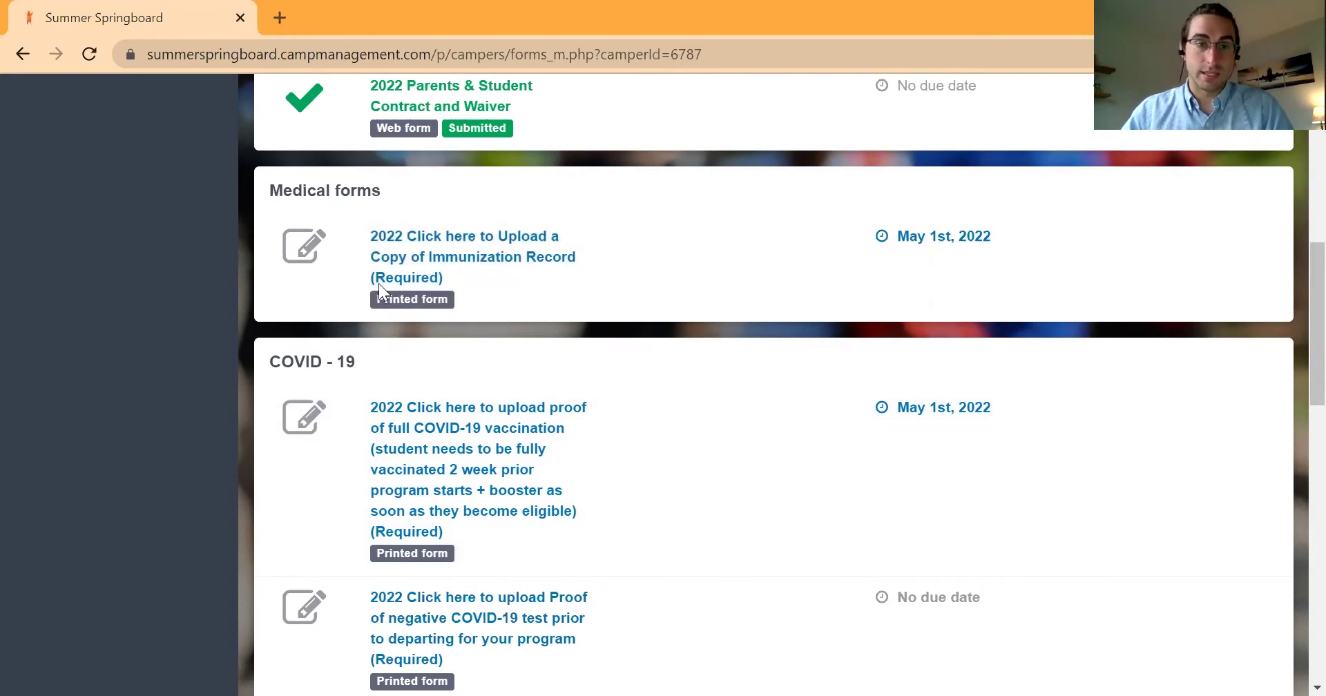
pyautogui.moveTo(862, 207); pyautogui.dragTo(1019, 264)
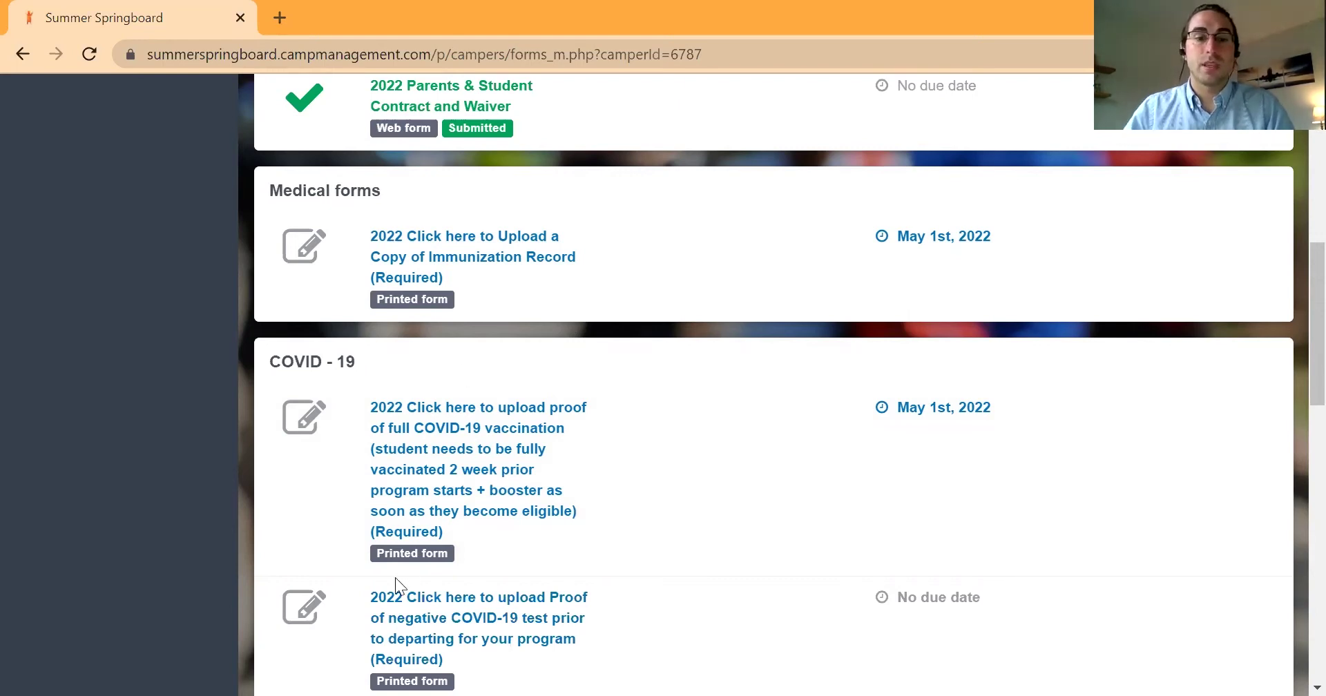
pyautogui.click(424, 258)
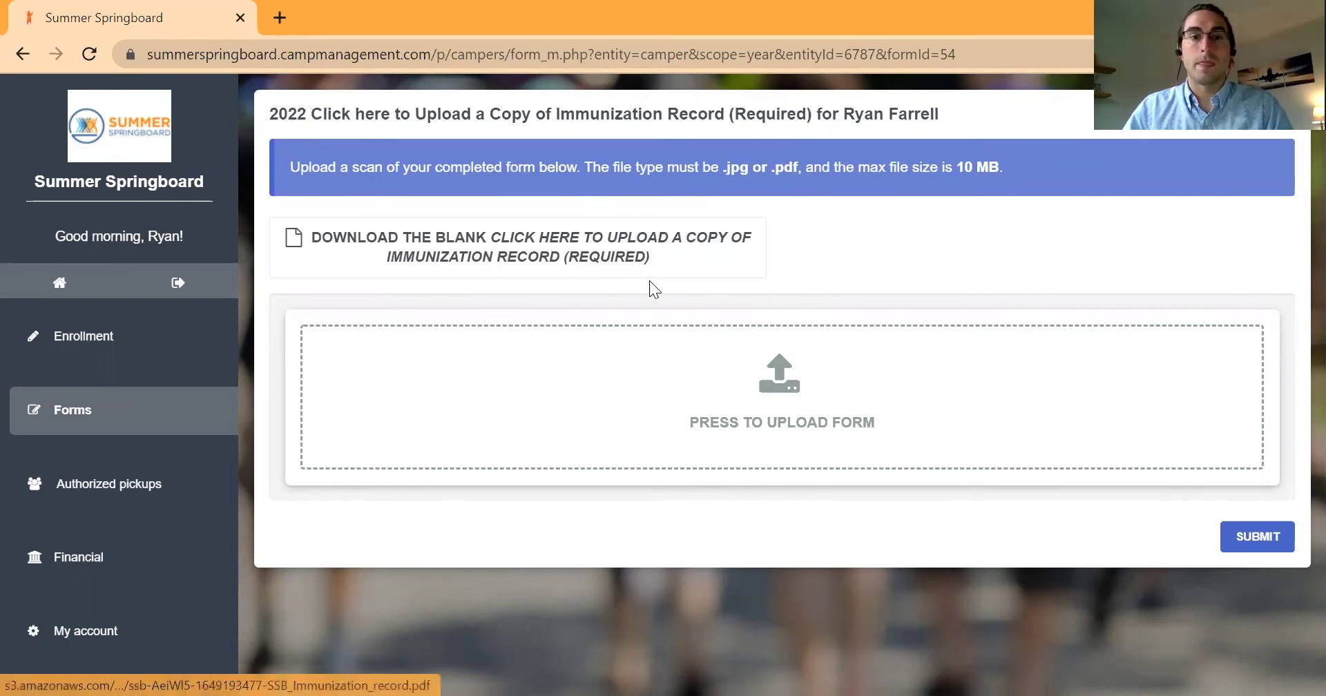
# - Review the blank immunization record download on the upload page, and return to Medical forms in the student's form list
pyautogui.moveTo(263, 200); pyautogui.dragTo(785, 284)
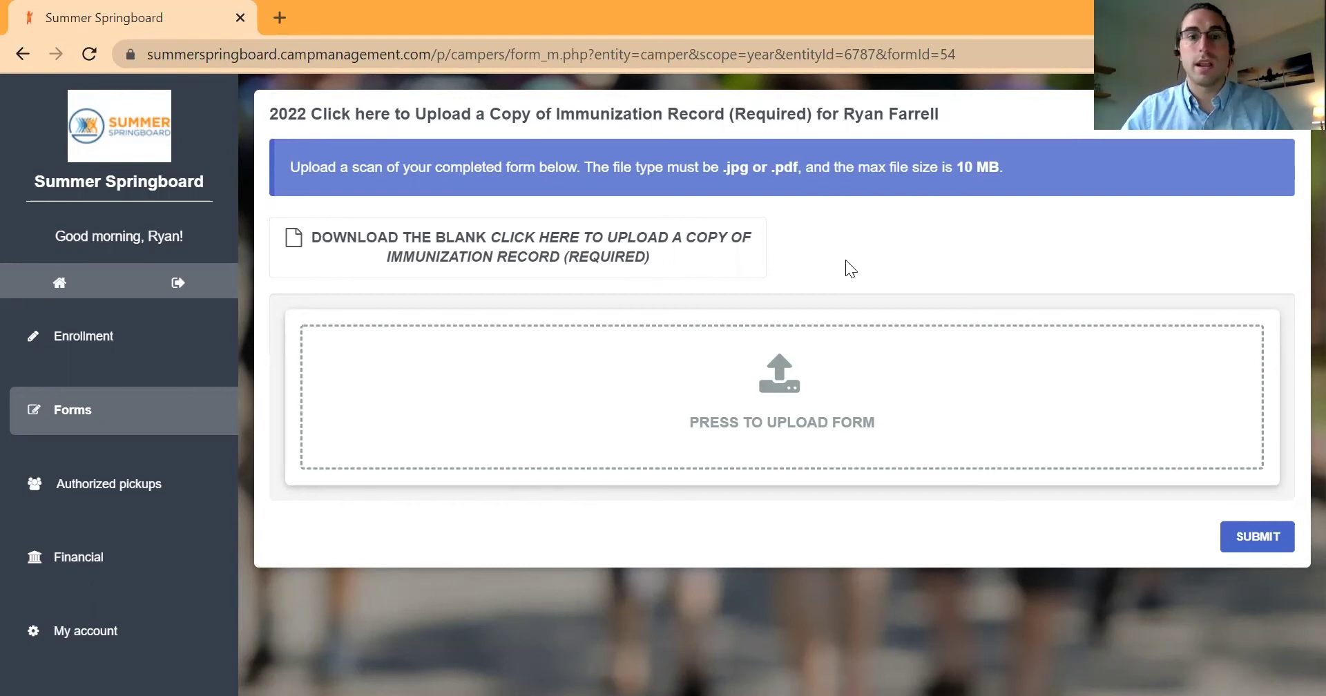
pyautogui.moveTo(270, 206); pyautogui.dragTo(780, 294)
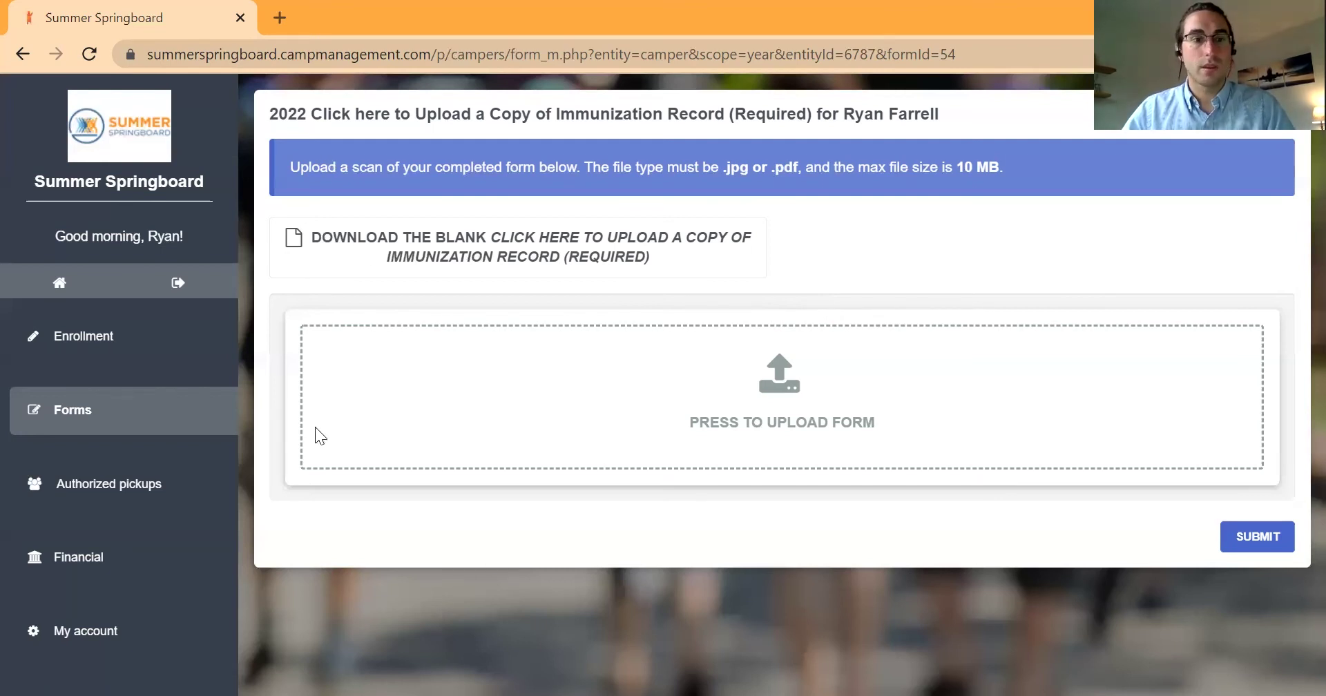
pyautogui.click(21, 49)
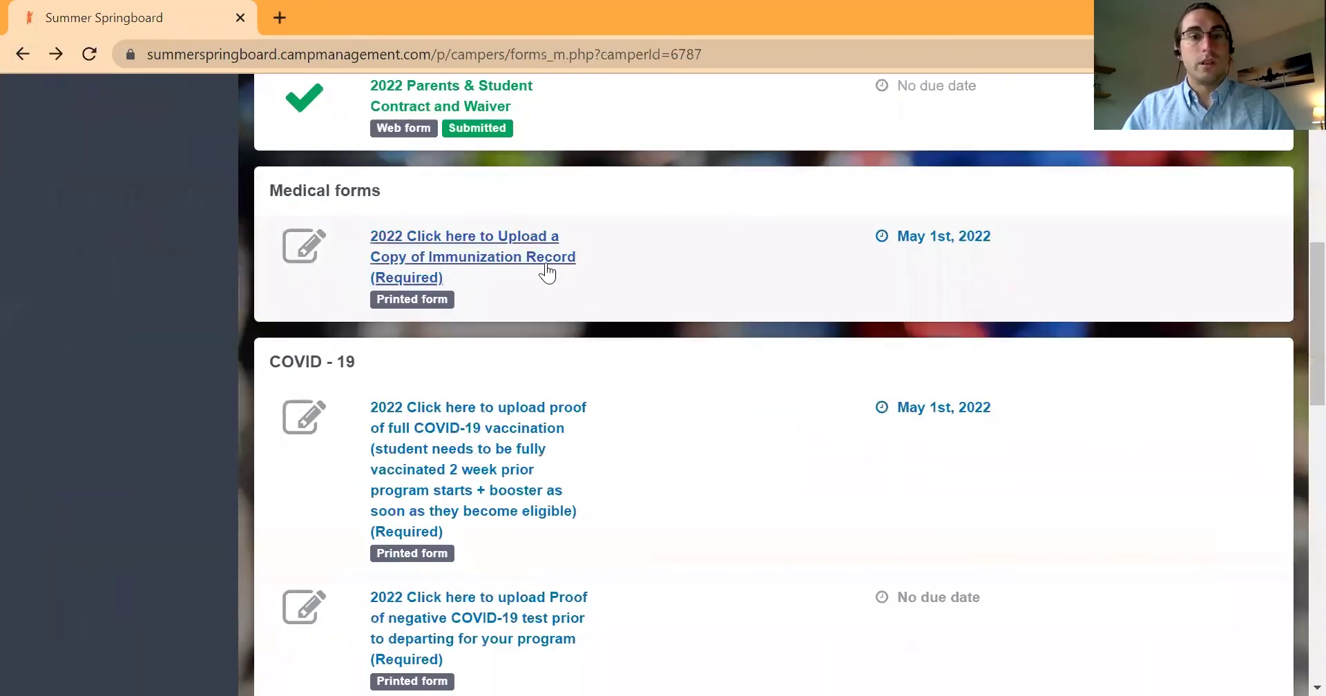
pyautogui.moveTo(274, 174); pyautogui.dragTo(614, 315)
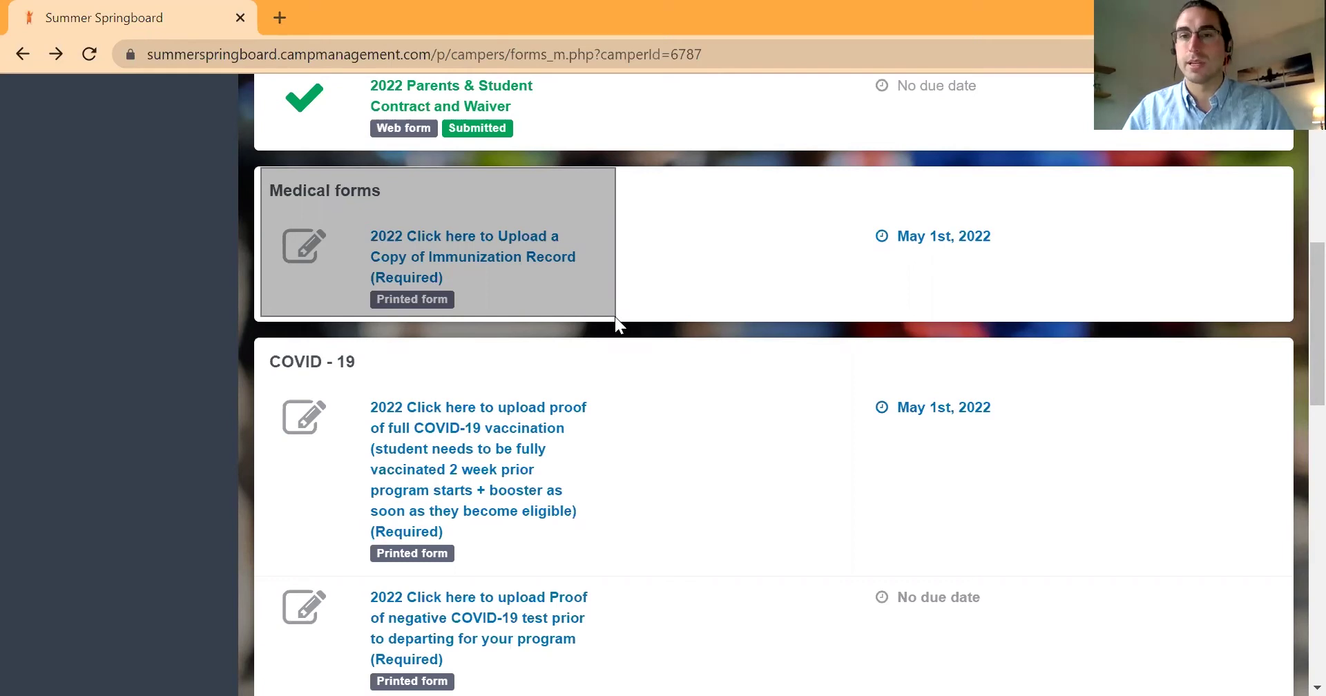
# - Check the immunization record's due date under Medical forms and the requirement, form type and due date of the COVID-19 vaccination proof
pyautogui.moveTo(614, 317); pyautogui.dragTo(622, 323)
pyautogui.moveTo(829, 207); pyautogui.dragTo(1074, 270)
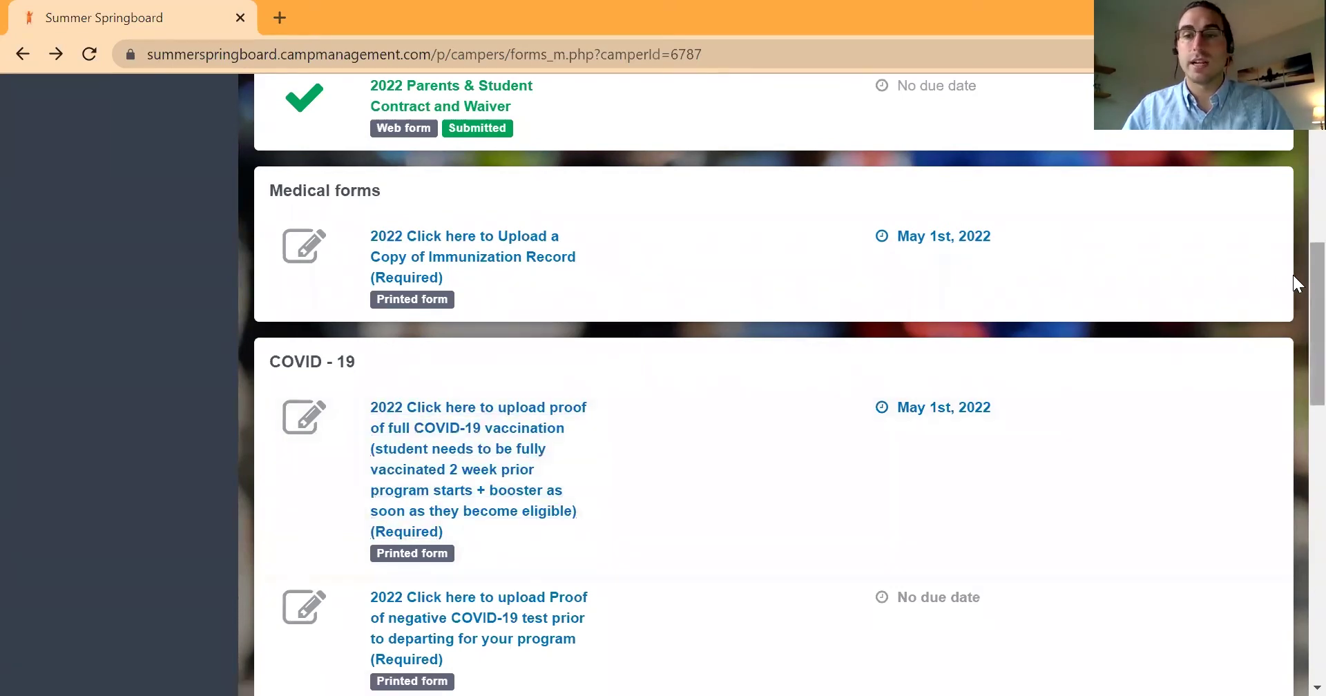
pyautogui.scroll(-3, 1293, 277)
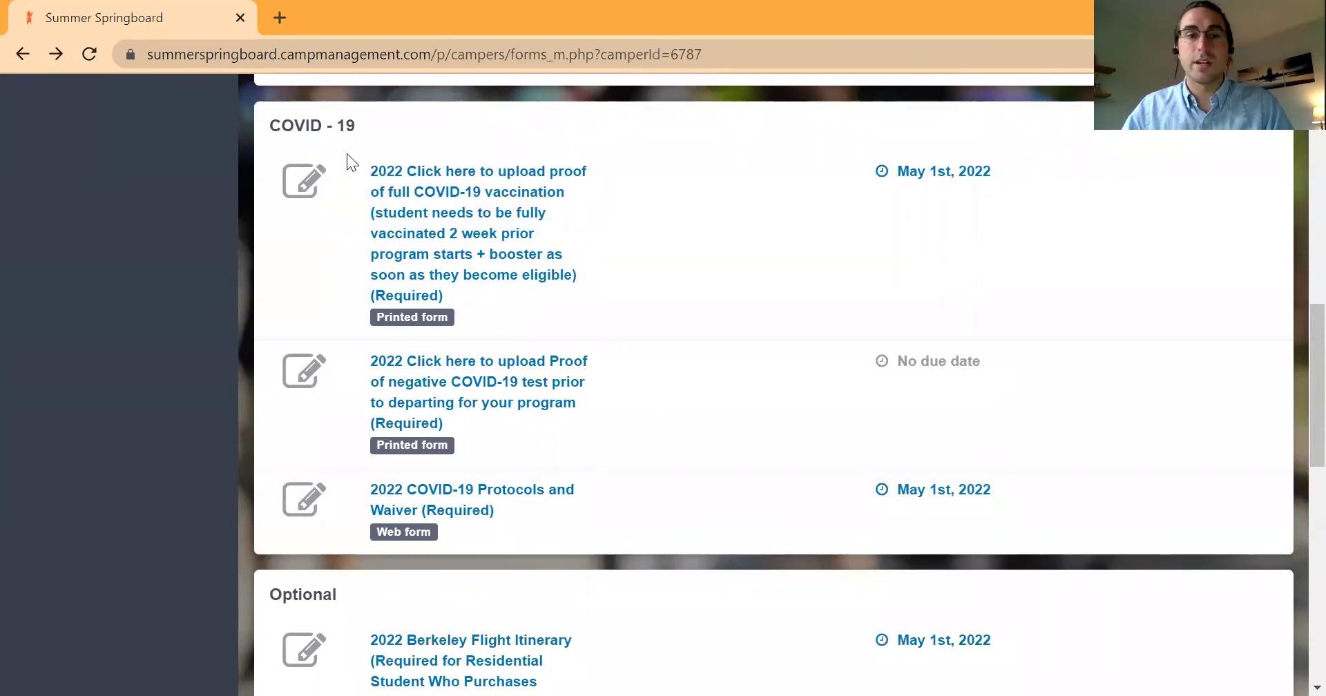
pyautogui.moveTo(340, 145); pyautogui.dragTo(624, 329)
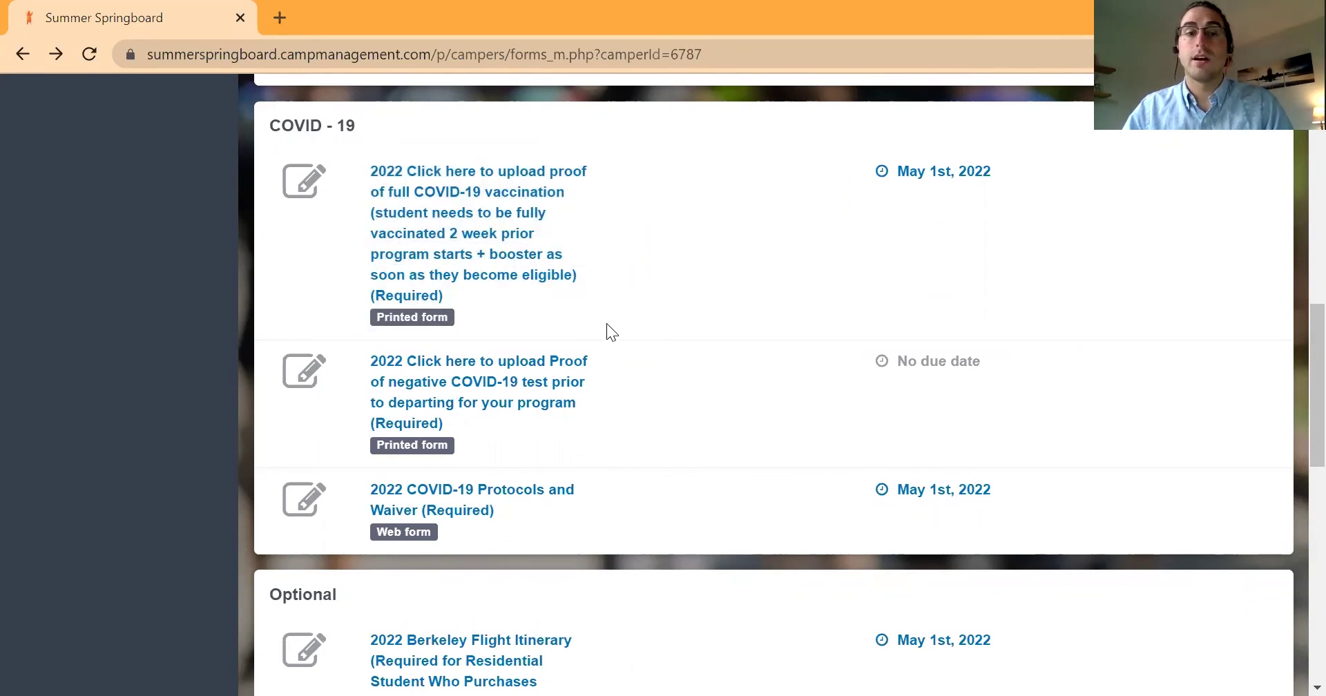
pyautogui.moveTo(336, 305); pyautogui.dragTo(511, 341)
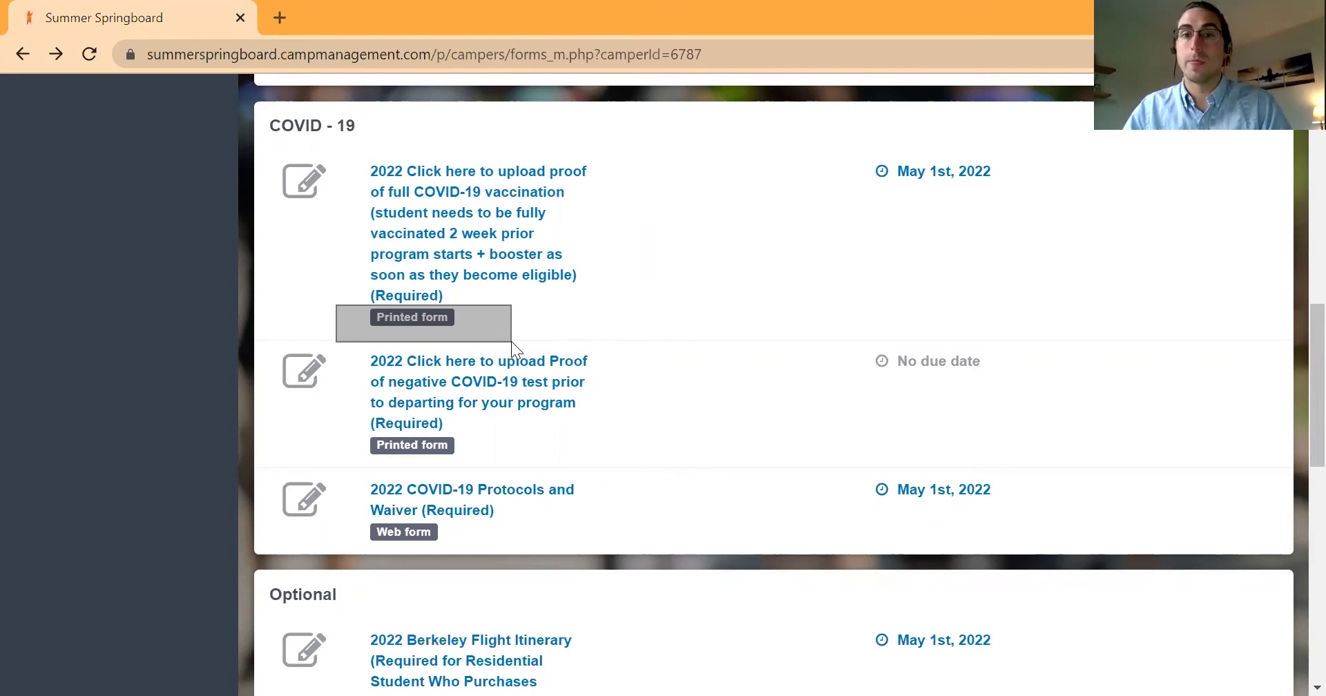
pyautogui.moveTo(511, 341); pyautogui.dragTo(526, 325)
pyautogui.moveTo(861, 143); pyautogui.dragTo(1014, 209)
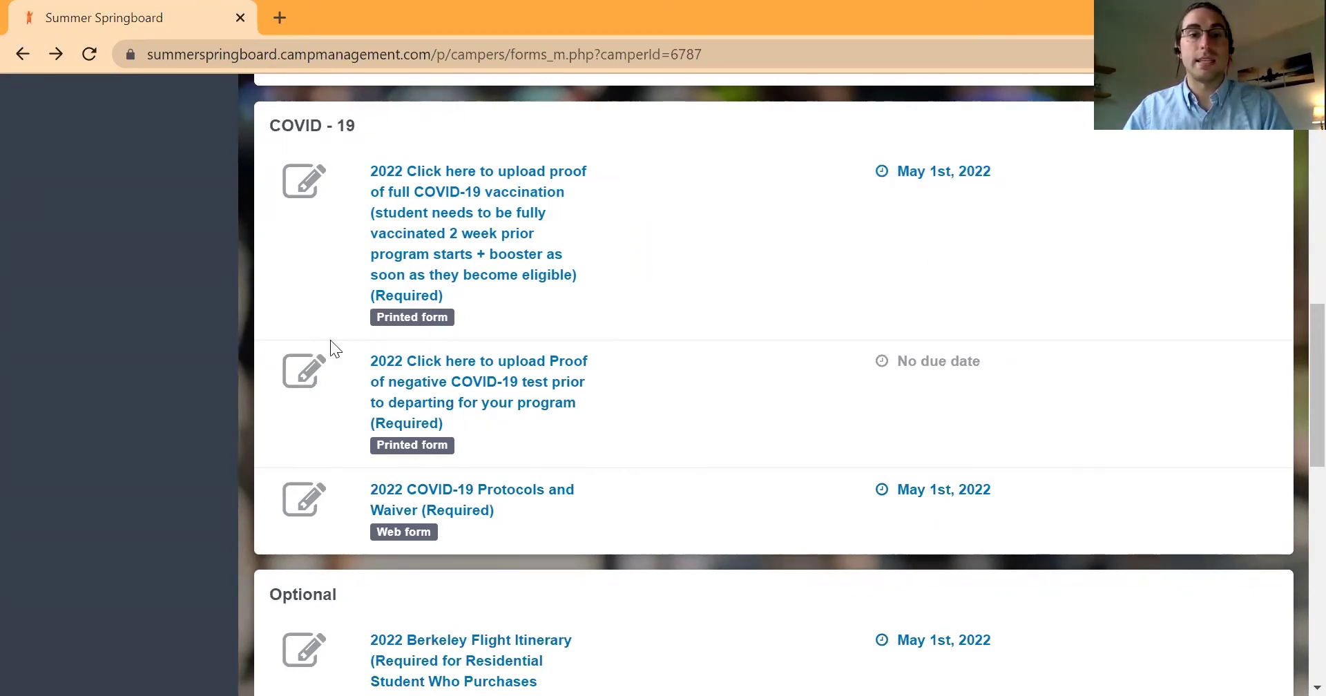
# - Examine the negative COVID-19 test upload and the COVID-19 Protocols and Waiver for their form types and due dates
pyautogui.moveTo(337, 352); pyautogui.dragTo(614, 460)
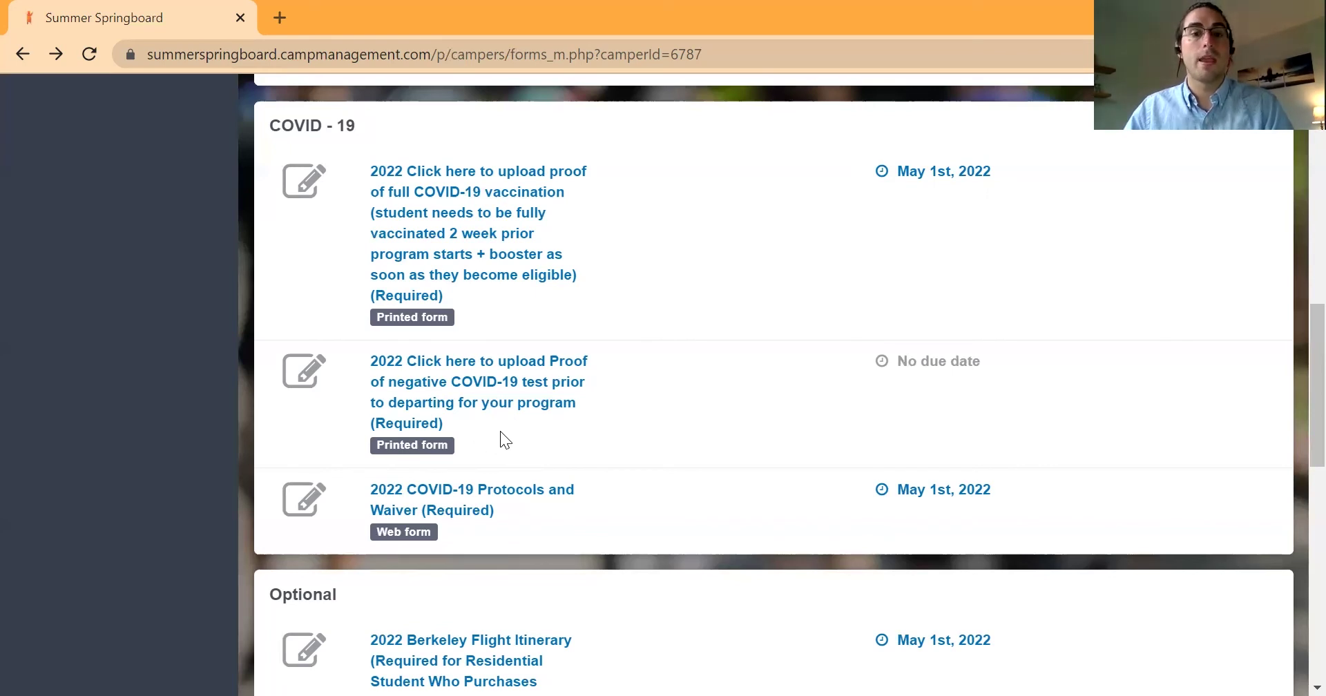
pyautogui.moveTo(267, 464); pyautogui.dragTo(631, 551)
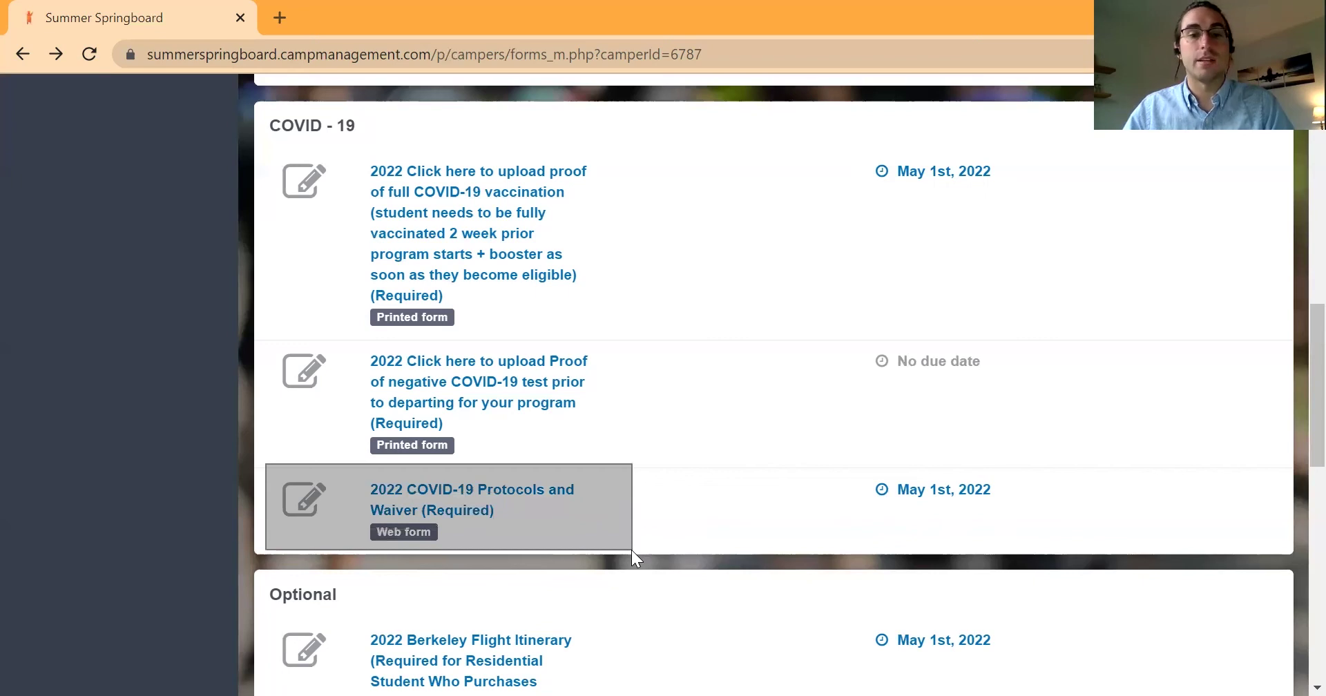
pyautogui.moveTo(631, 465); pyautogui.dragTo(628, 160)
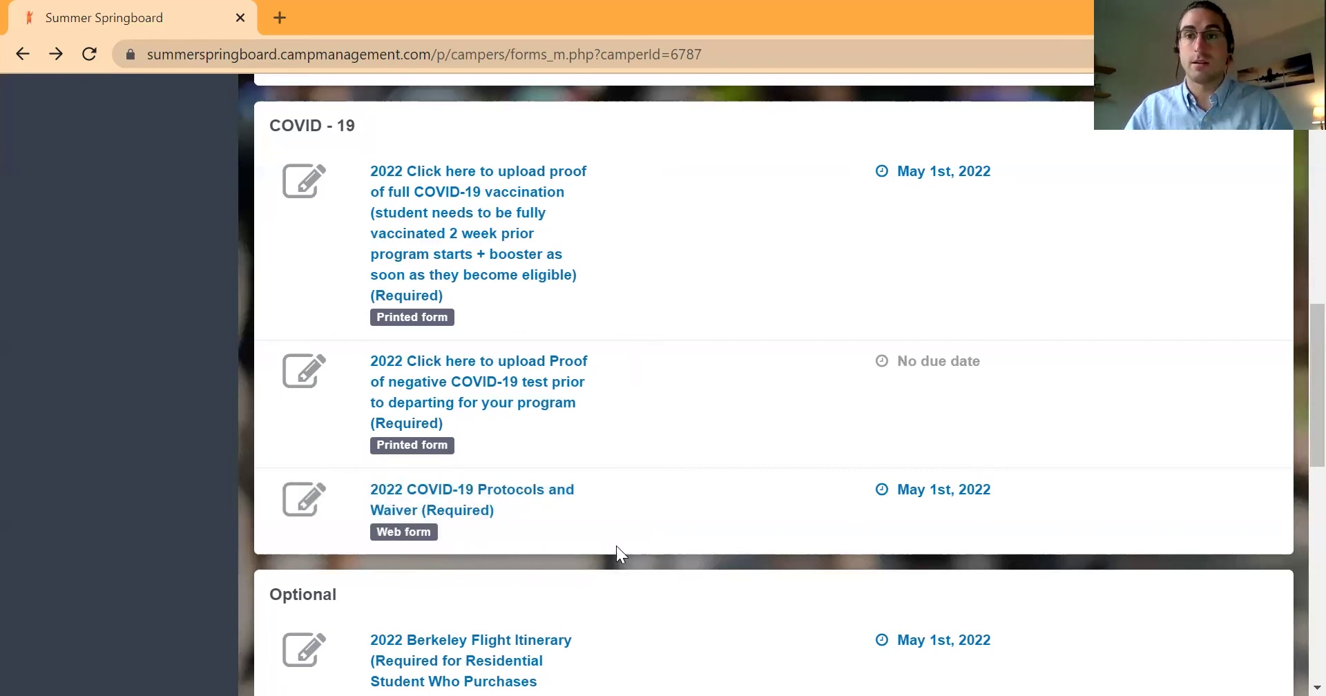
pyautogui.moveTo(1040, 505); pyautogui.dragTo(1065, 518)
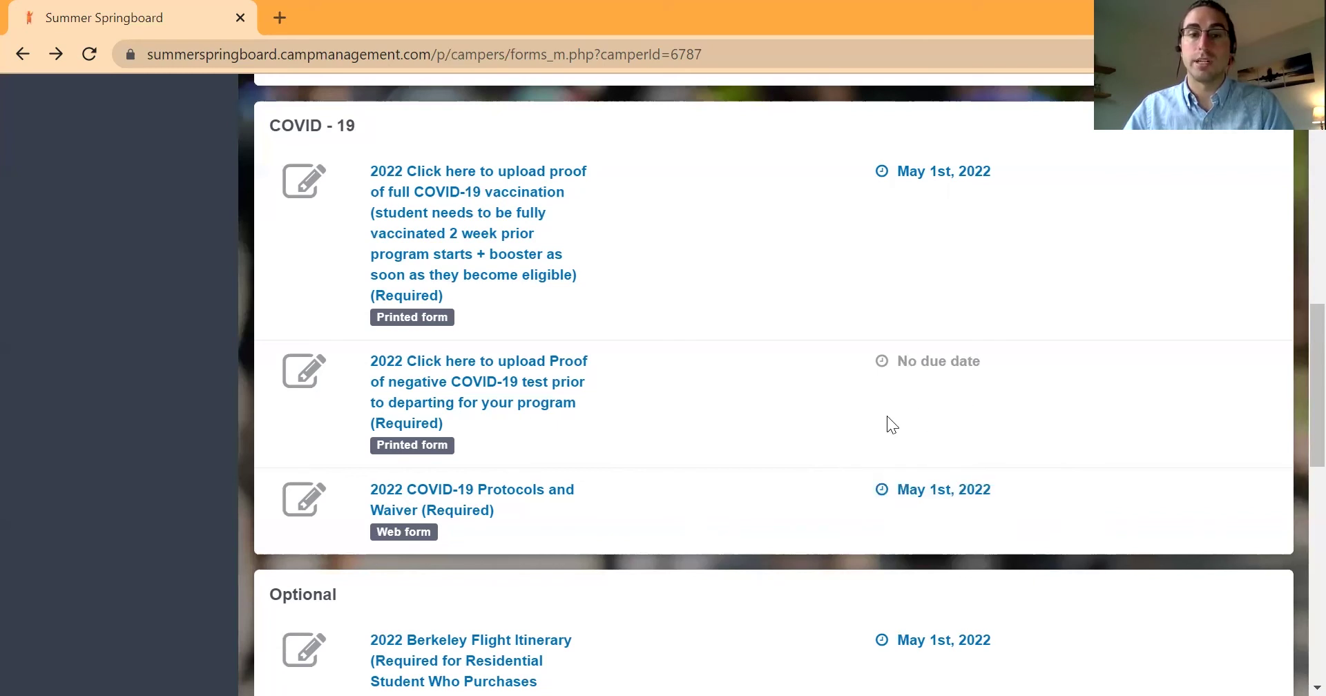
# - Examine the 2022 Berkeley Flight Itinerary web form under Optional and which students need to complete it
pyautogui.scroll(-4, 1294, 345)
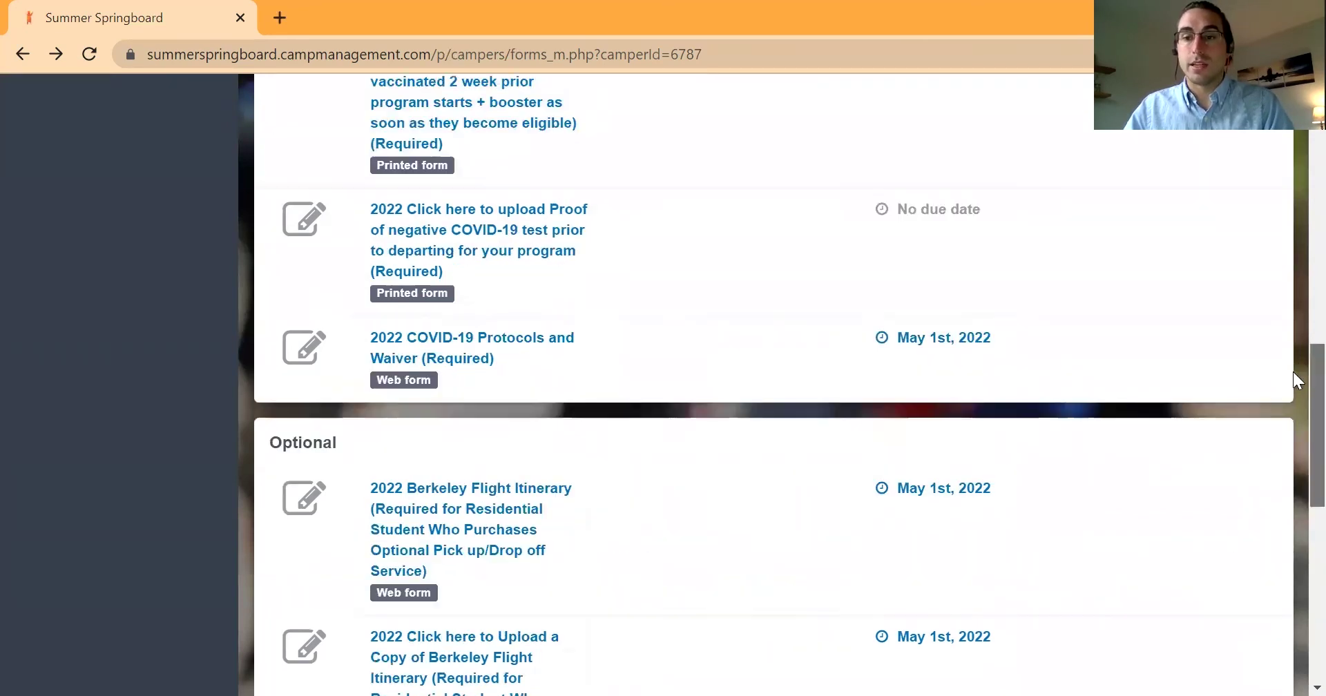
pyautogui.scroll(-2, 1293, 408)
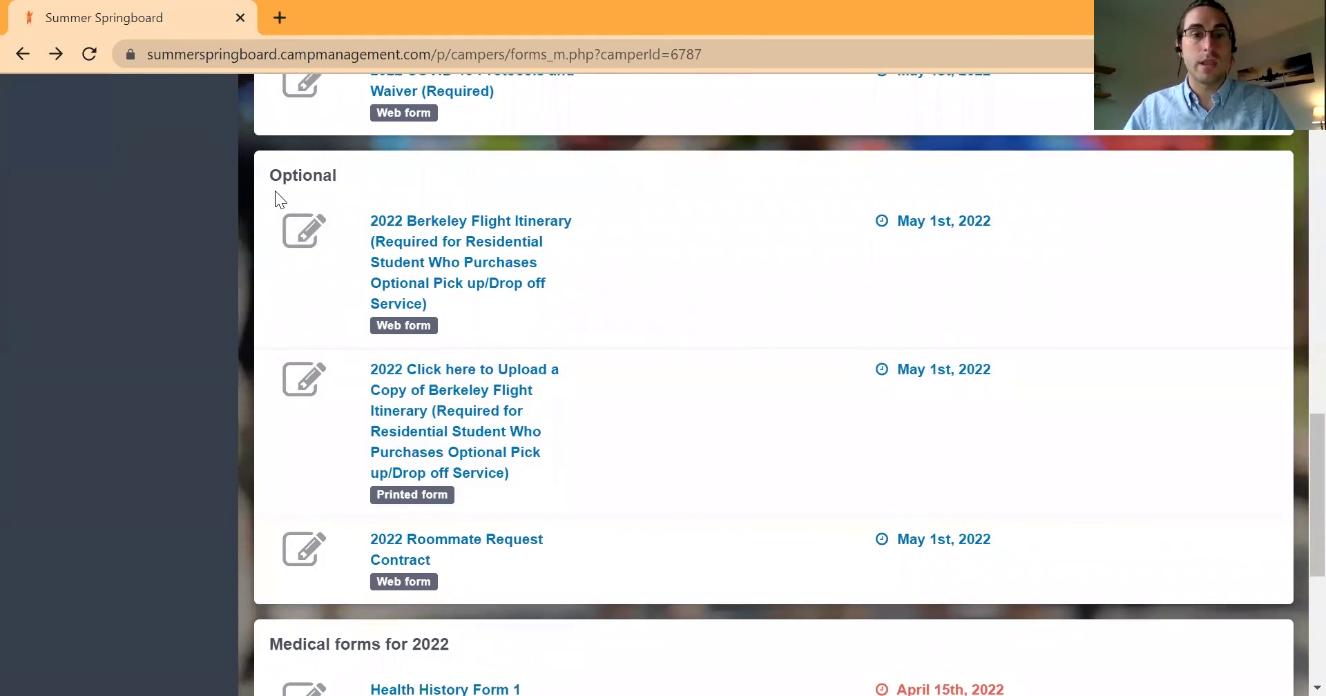
pyautogui.moveTo(266, 191)
pyautogui.mouseDown()
pyautogui.moveTo(538, 290)
pyautogui.moveTo(633, 343)
pyautogui.mouseUp()
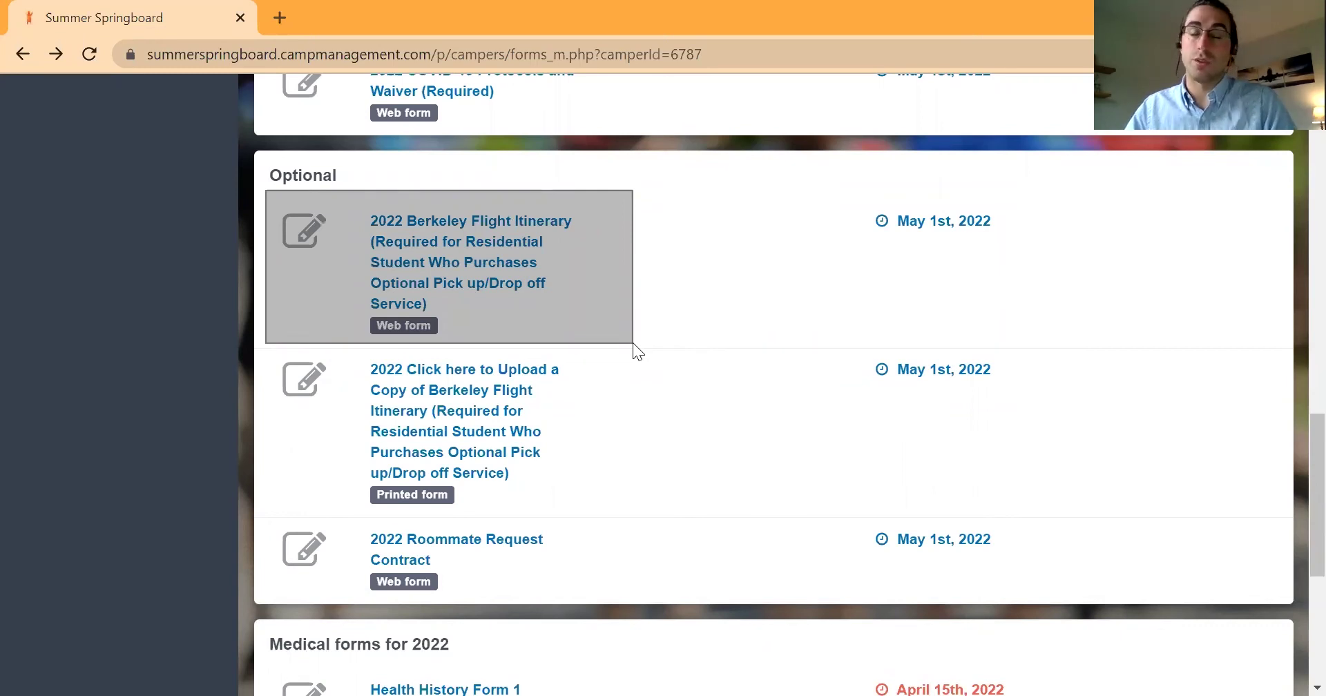
pyautogui.moveTo(633, 343); pyautogui.dragTo(634, 343)
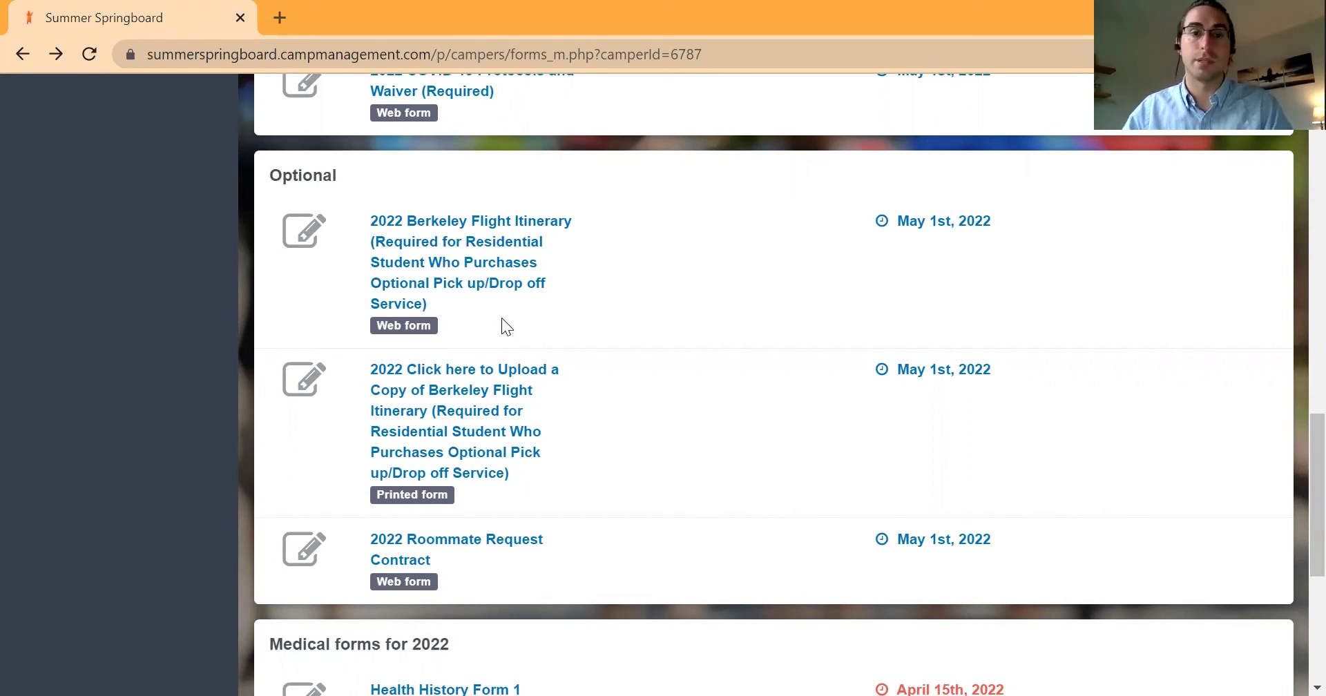
# - Review the flight itinerary copy upload under Optional, checking its form type and due date alongside the itinerary web form
pyautogui.moveTo(268, 352); pyautogui.dragTo(1050, 513)
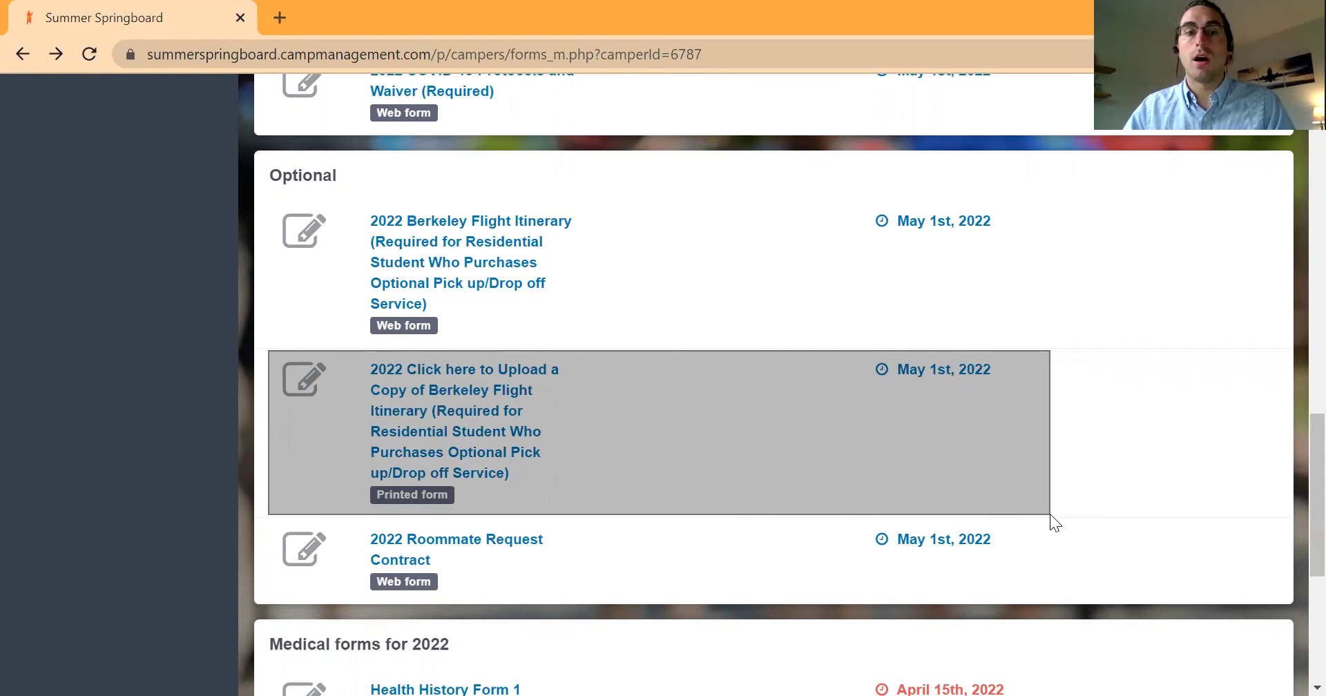
pyautogui.moveTo(1050, 514); pyautogui.dragTo(1050, 512)
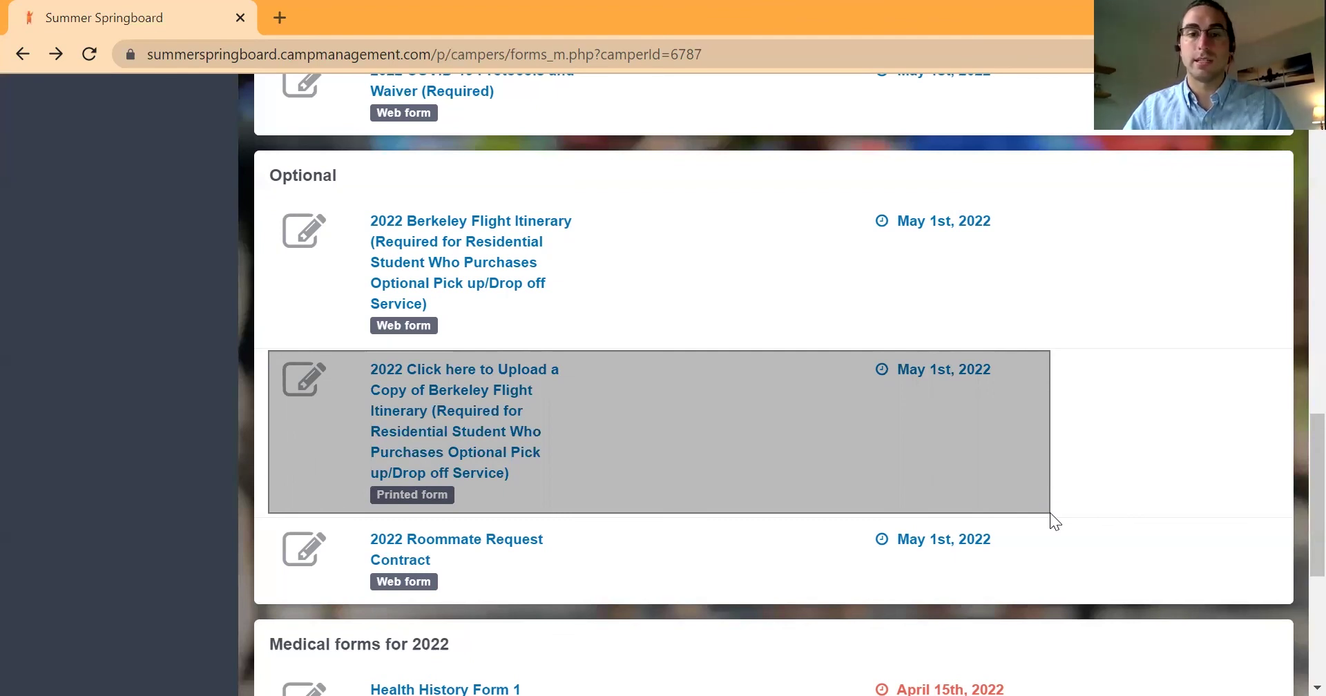
pyautogui.moveTo(1049, 513); pyautogui.dragTo(1050, 513)
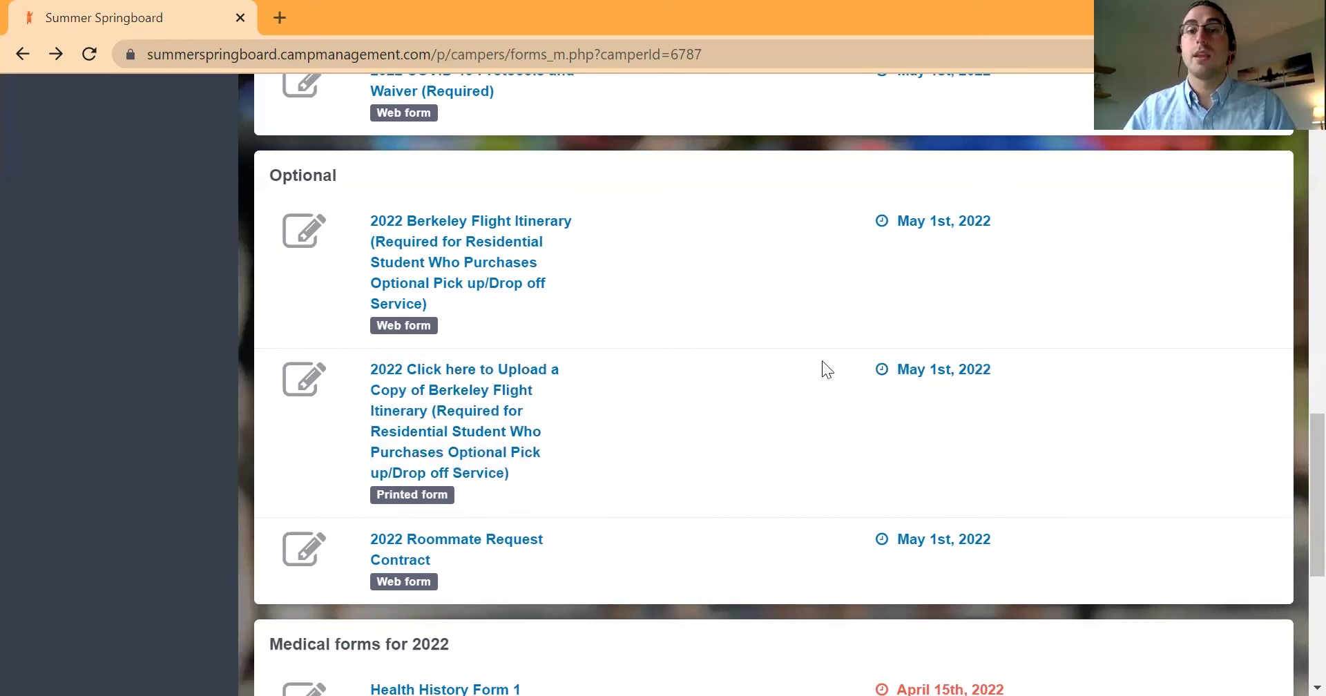
pyautogui.moveTo(850, 353); pyautogui.dragTo(1078, 406)
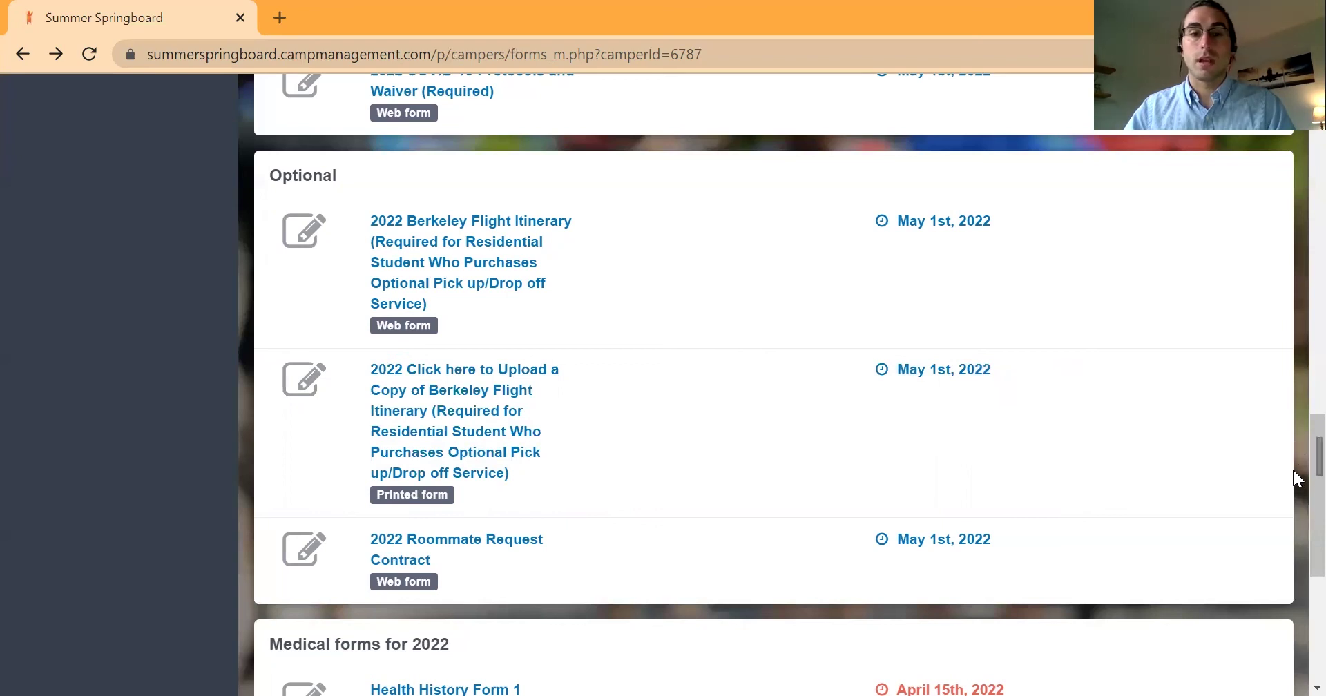
pyautogui.moveTo(587, 300); pyautogui.dragTo(669, 344)
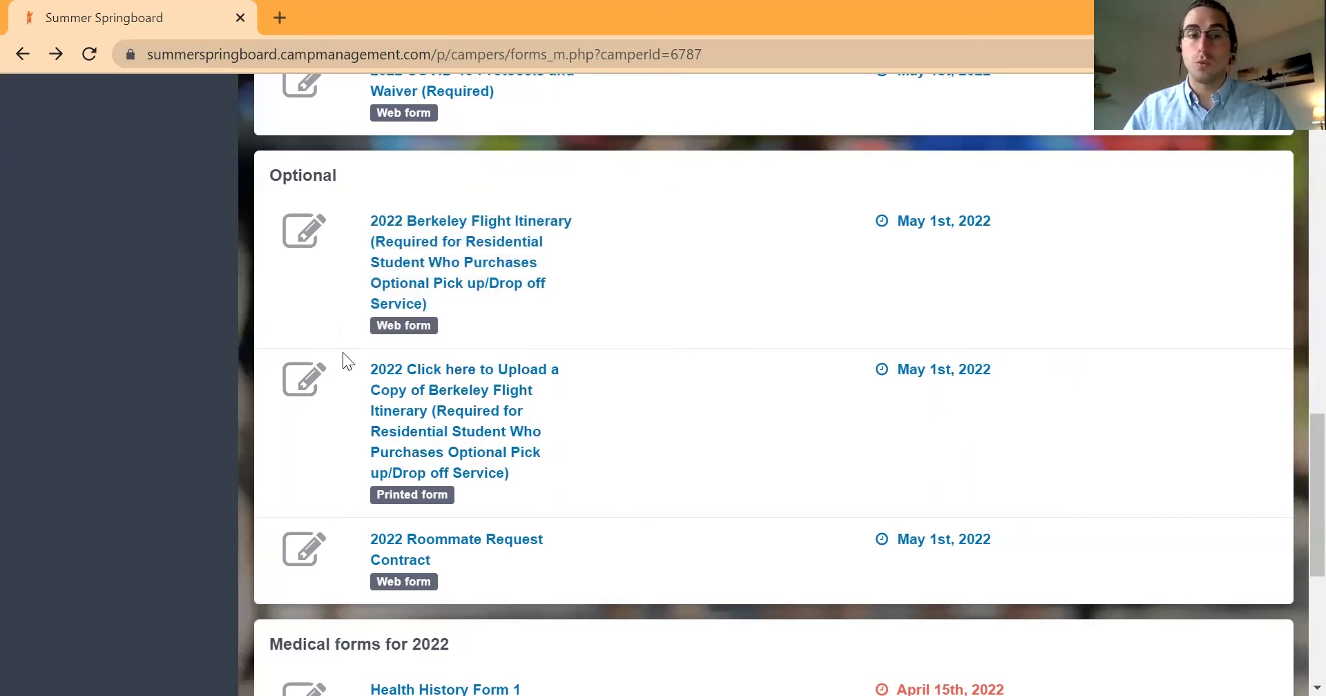
pyautogui.moveTo(352, 353); pyautogui.dragTo(655, 517)
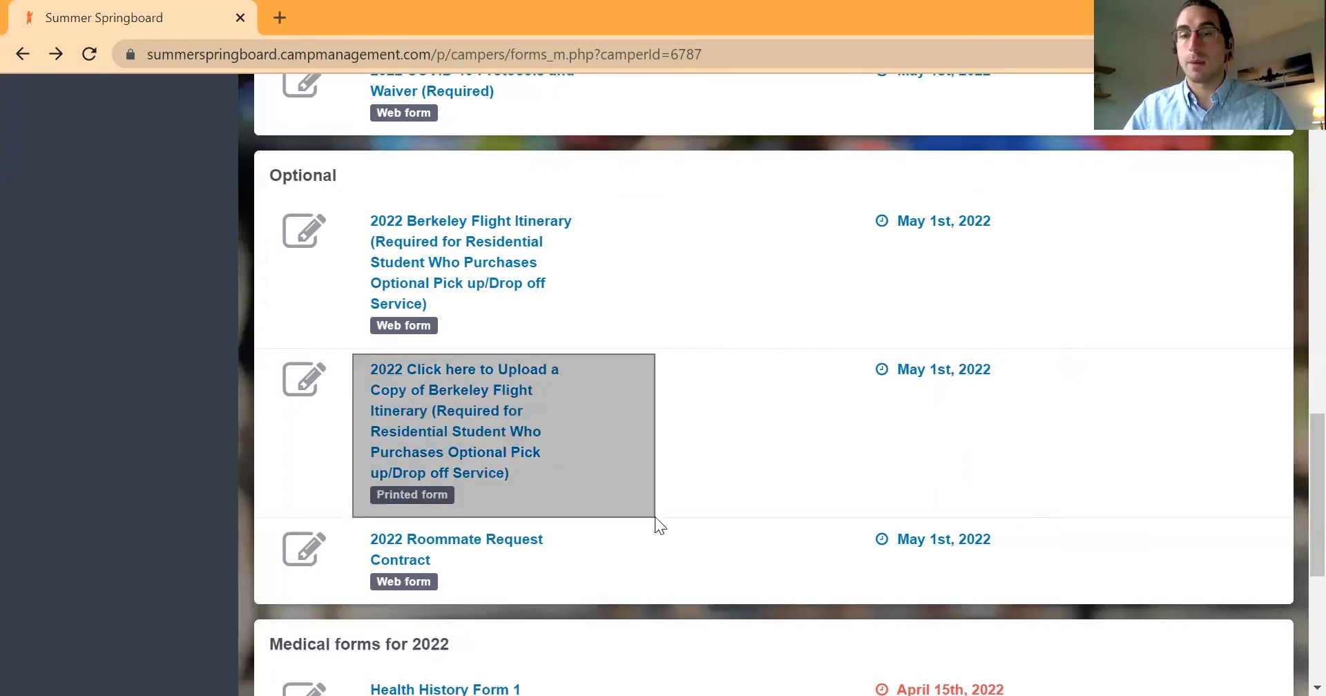
pyautogui.moveTo(656, 517); pyautogui.dragTo(626, 517)
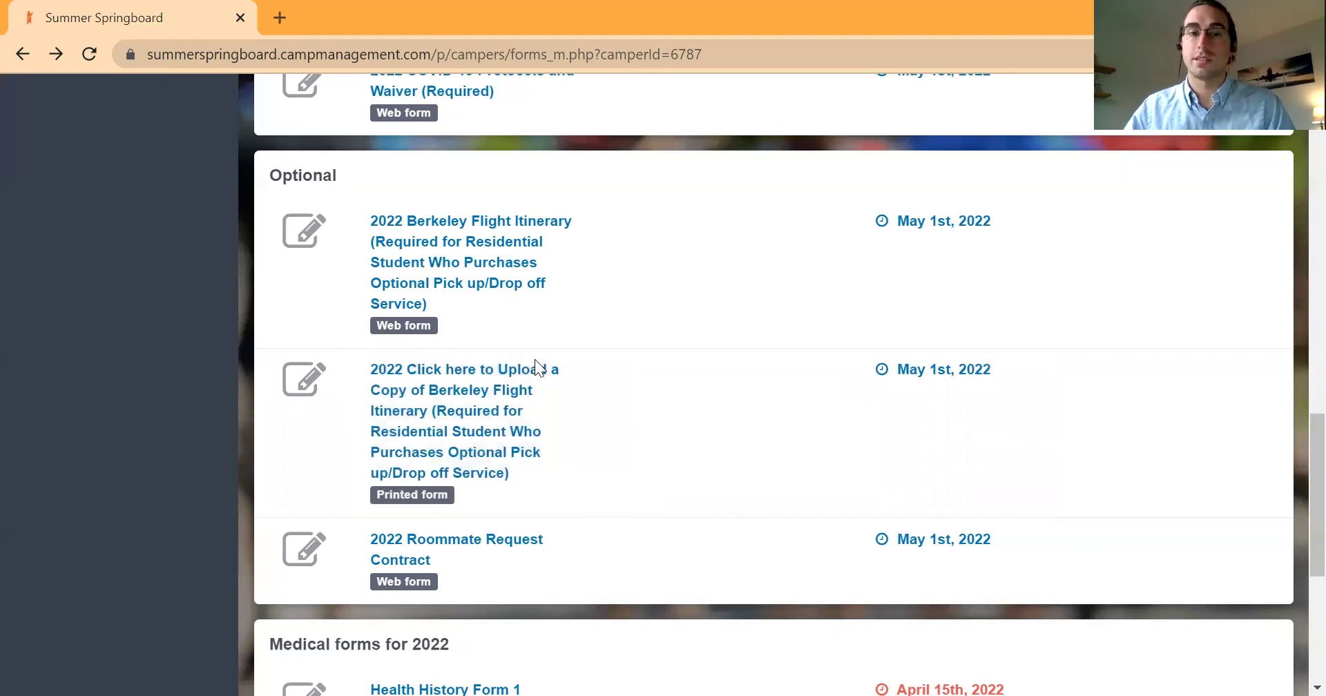
pyautogui.moveTo(360, 182); pyautogui.dragTo(579, 521)
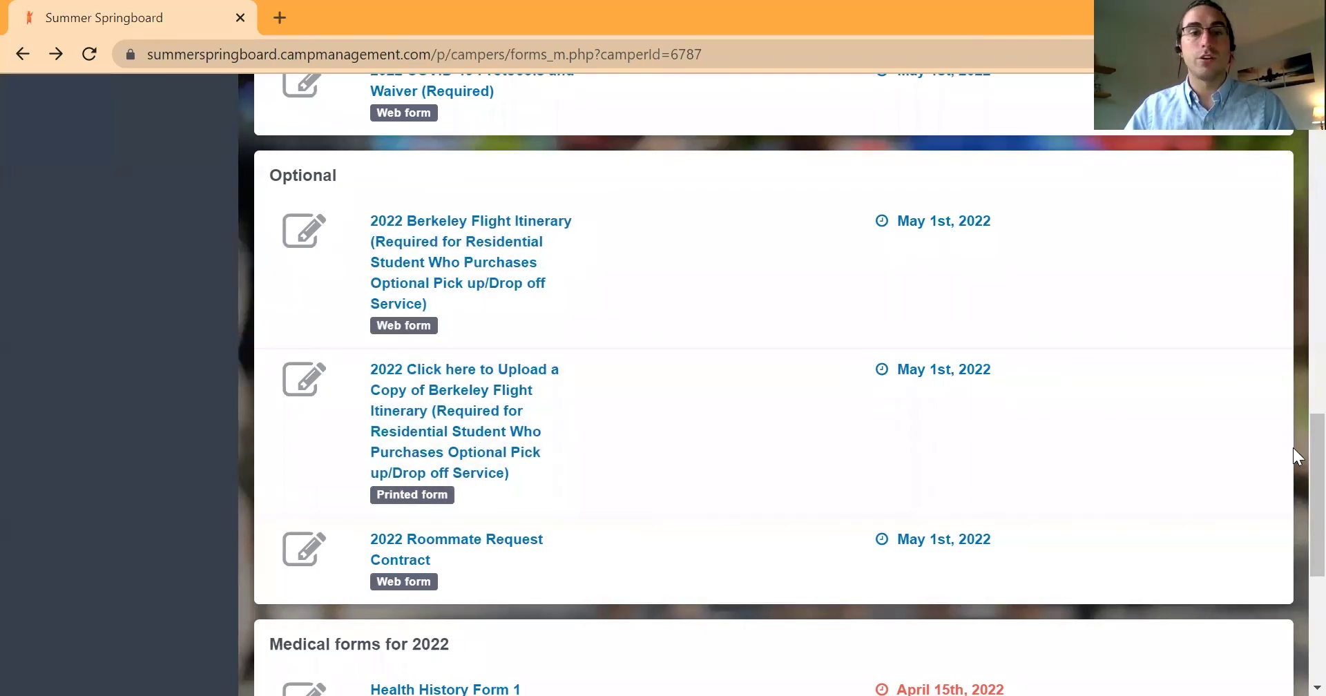
# - Examine the 2022 Roommate Request Contract among the Optional forms
pyautogui.scroll(-2, 1293, 456)
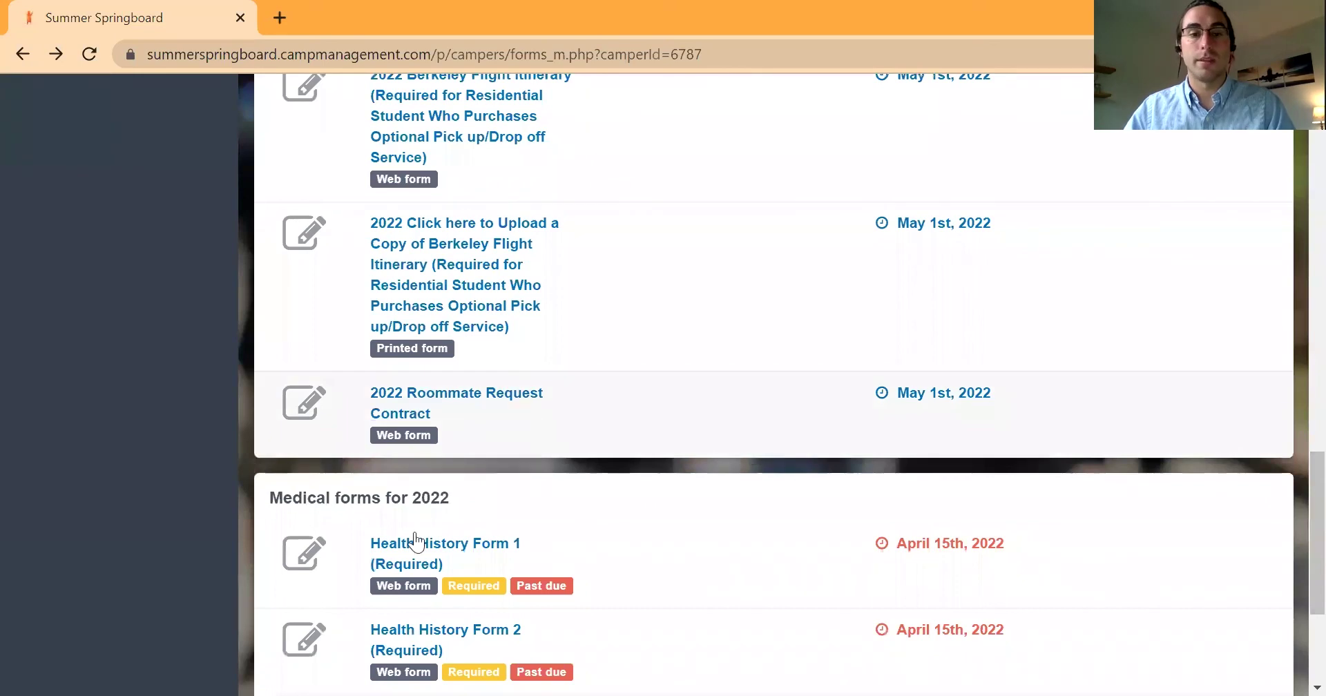
pyautogui.moveTo(336, 373); pyautogui.dragTo(630, 452)
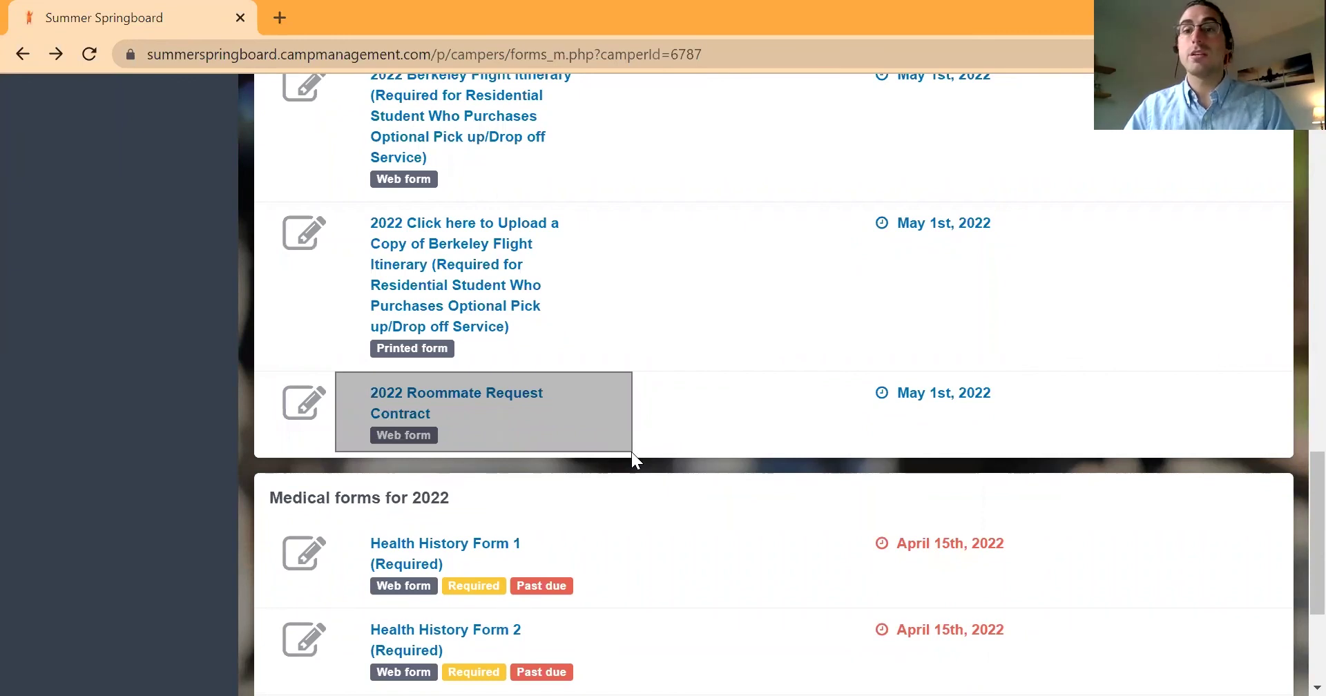
pyautogui.moveTo(631, 452); pyautogui.dragTo(630, 452)
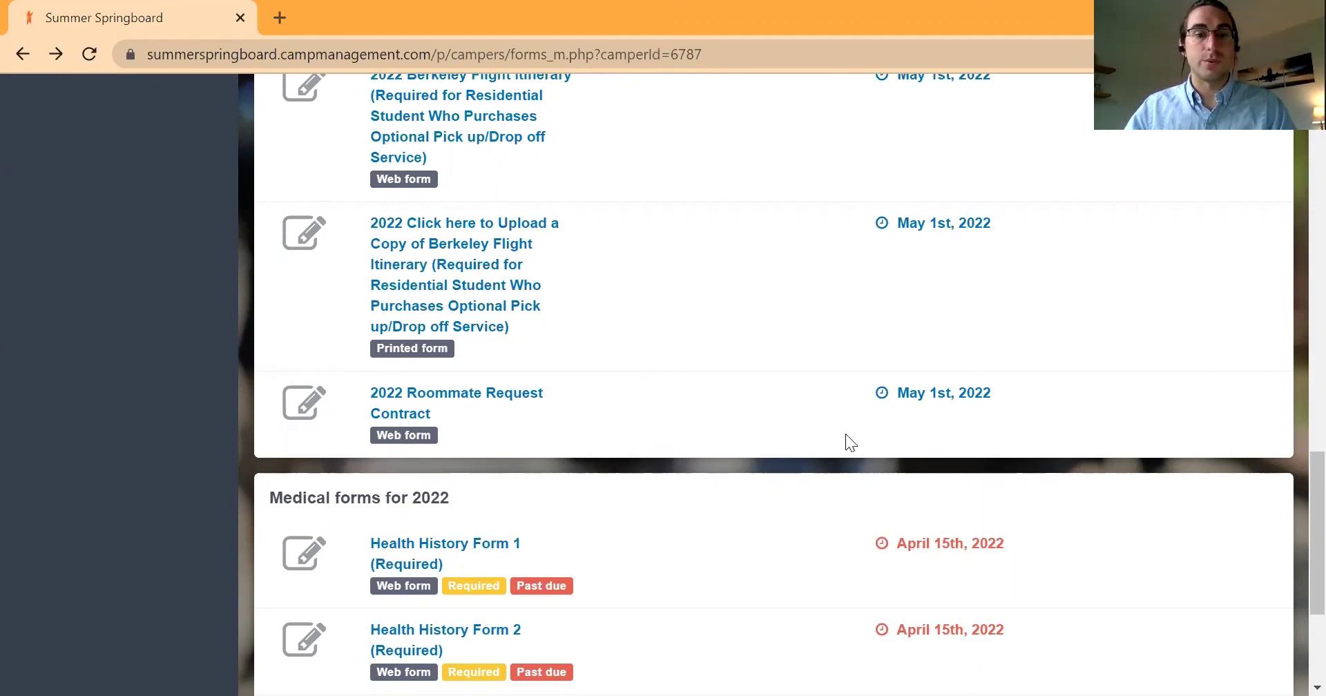
# - Check the status labels and due dates of Health History Forms 1, 2 and 3 under Medical forms for 2022
pyautogui.moveTo(1293, 470); pyautogui.dragTo(1296, 536)
pyautogui.scroll(-1, 1293, 534)
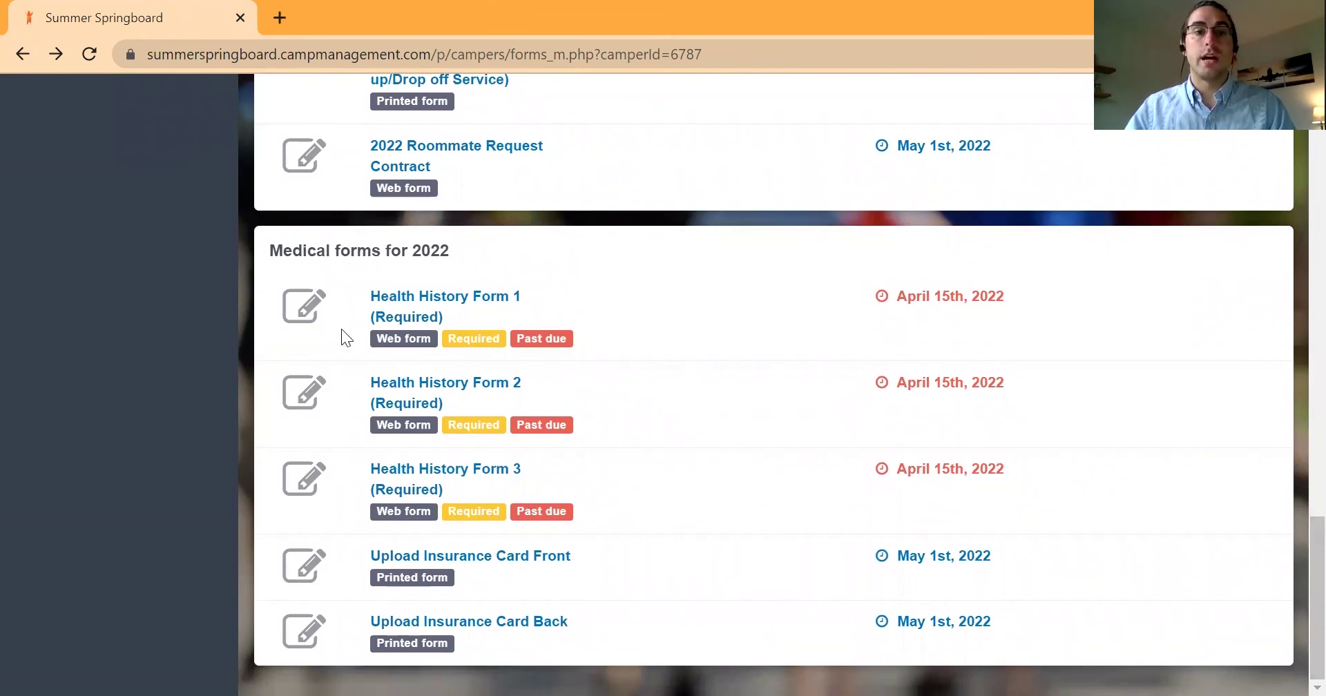
pyautogui.moveTo(273, 273)
pyautogui.mouseDown()
pyautogui.moveTo(597, 494)
pyautogui.moveTo(639, 538)
pyautogui.mouseUp()
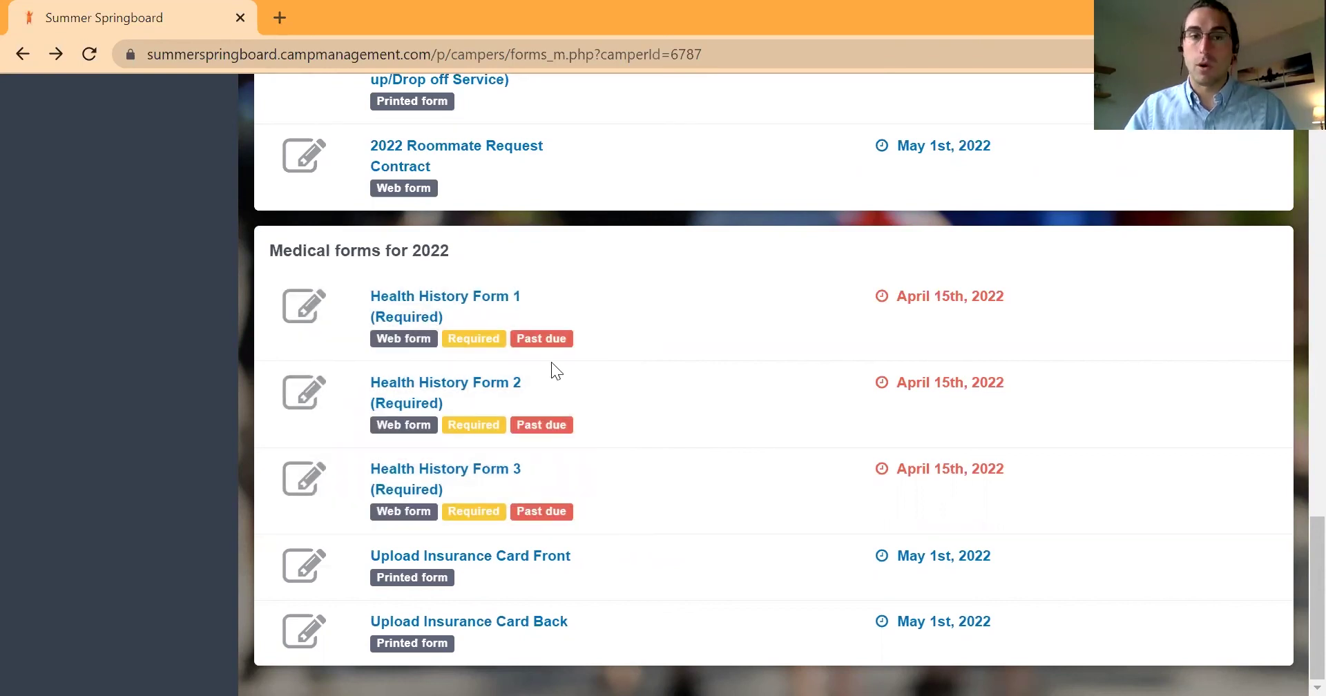
pyautogui.moveTo(860, 274); pyautogui.dragTo(1033, 509)
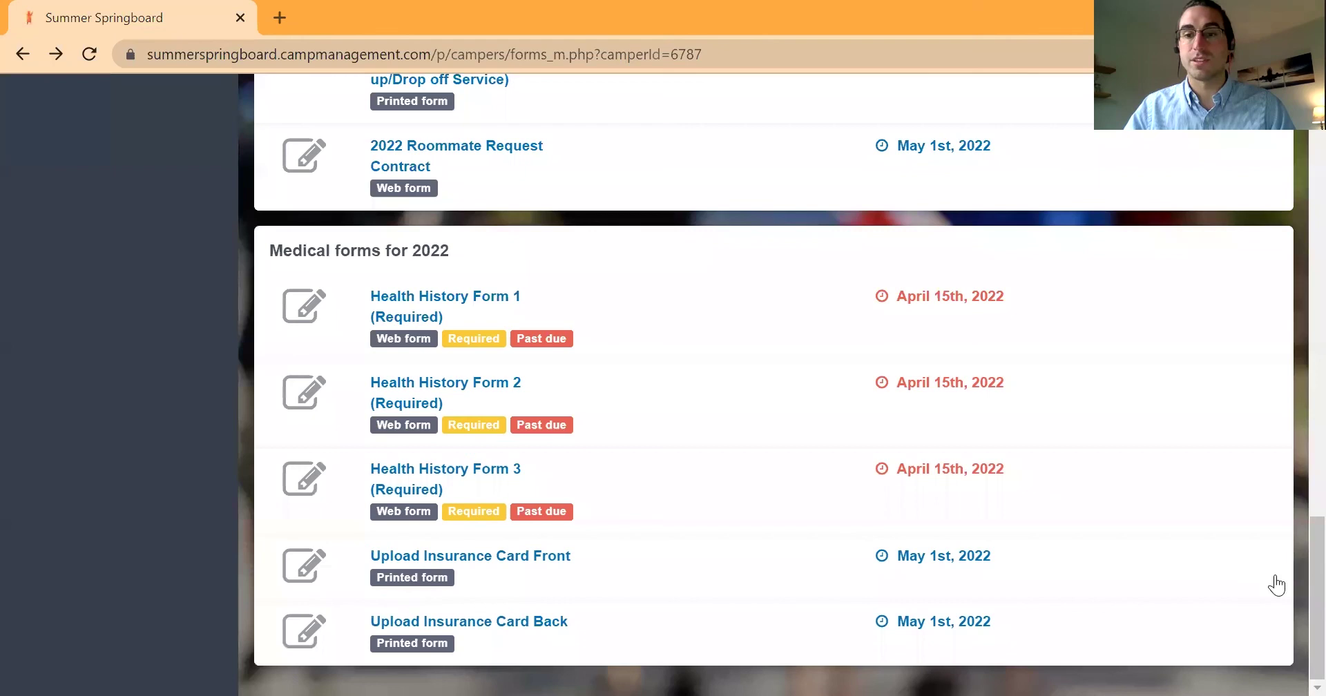
# - Look back through the form list and check the due dates for the insurance card front and back uploads
pyautogui.scroll(15, 1293, 581)
pyautogui.scroll(3, 1293, 185)
pyautogui.scroll(-18, 1292, 147)
pyautogui.scroll(-3, 1294, 588)
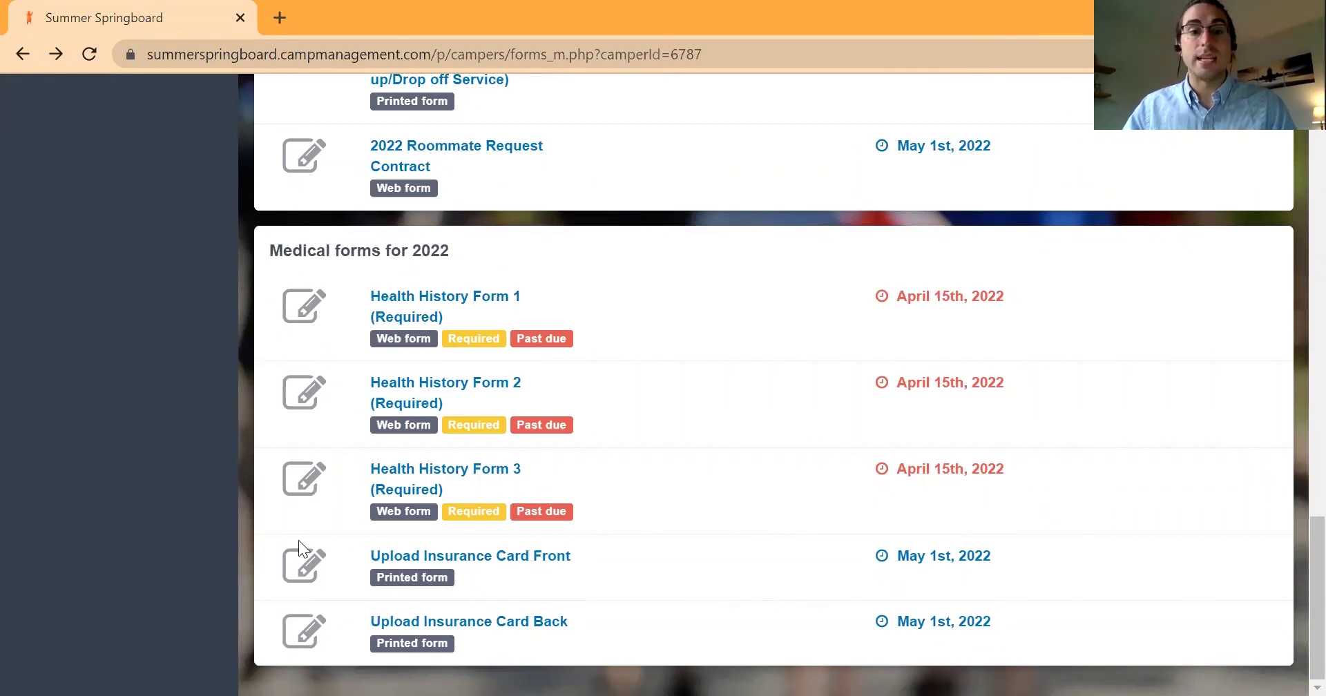
pyautogui.moveTo(362, 577); pyautogui.dragTo(1068, 654)
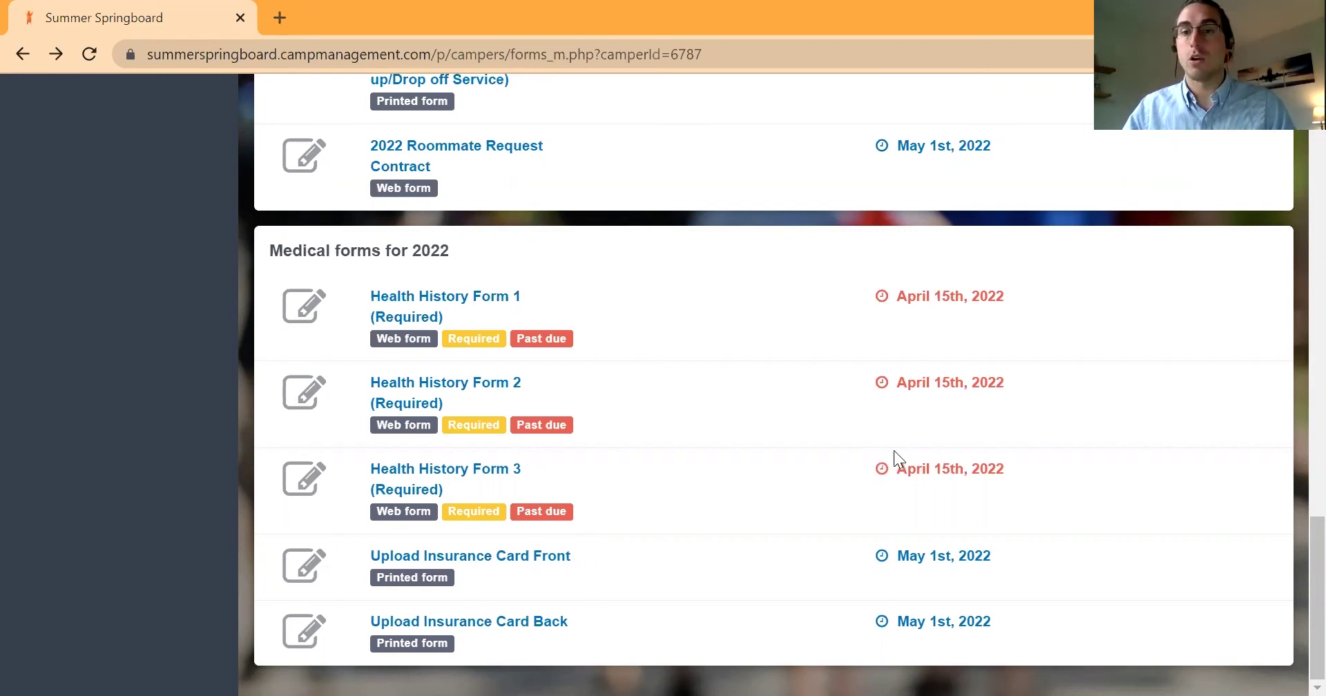
pyautogui.moveTo(852, 524); pyautogui.dragTo(1073, 656)
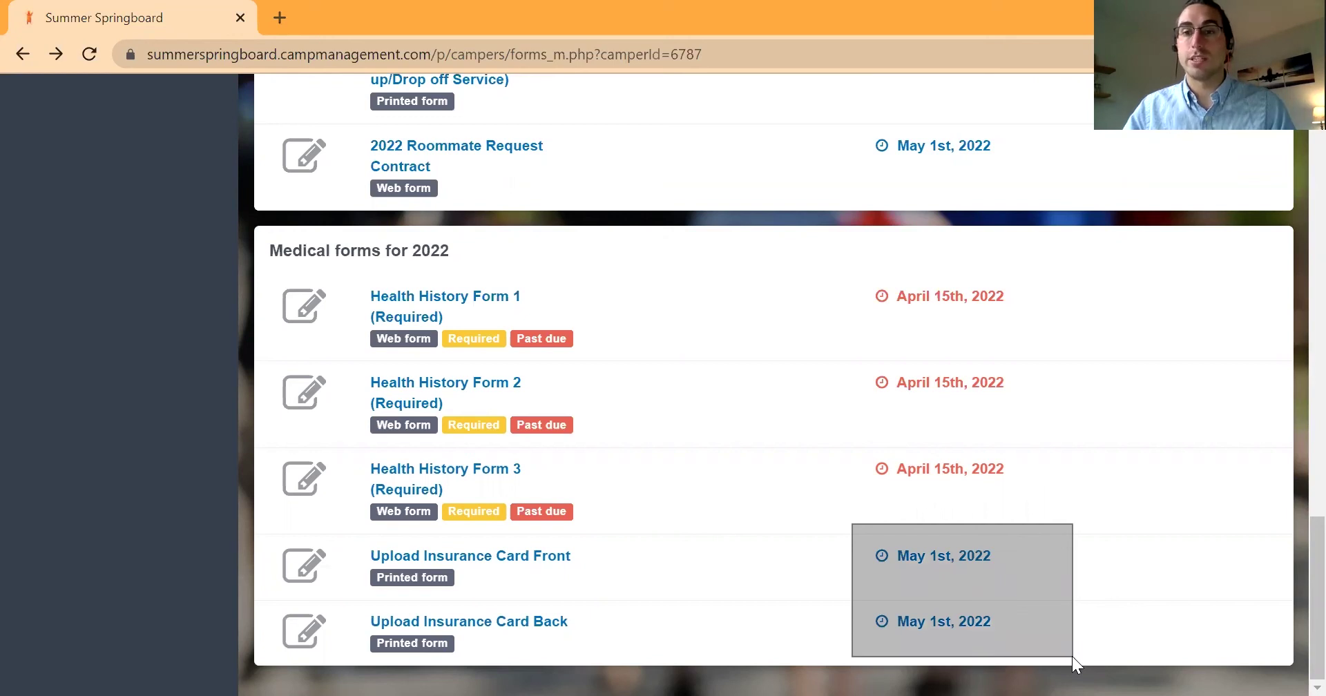
pyautogui.moveTo(1073, 655); pyautogui.dragTo(1073, 656)
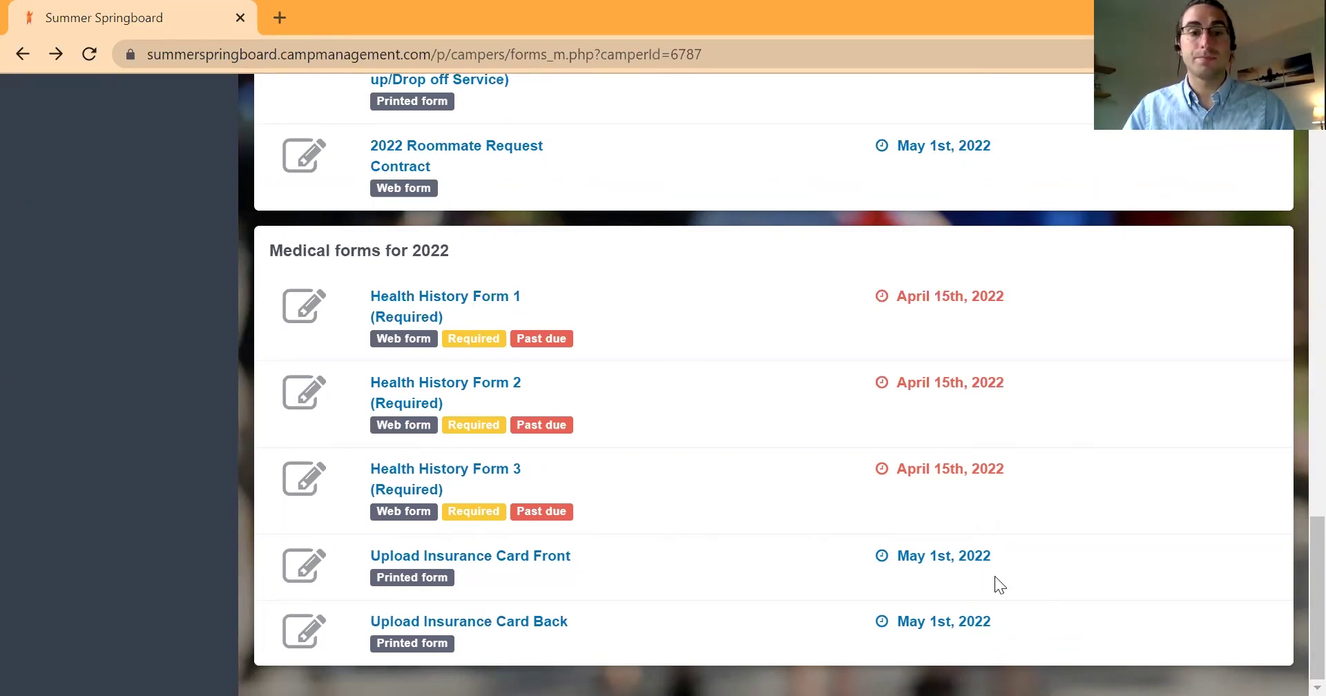
# - Return to the parent dashboard's home page and reopen the student's form list from the forms overview
pyautogui.moveTo(1316, 561); pyautogui.dragTo(1318, 104)
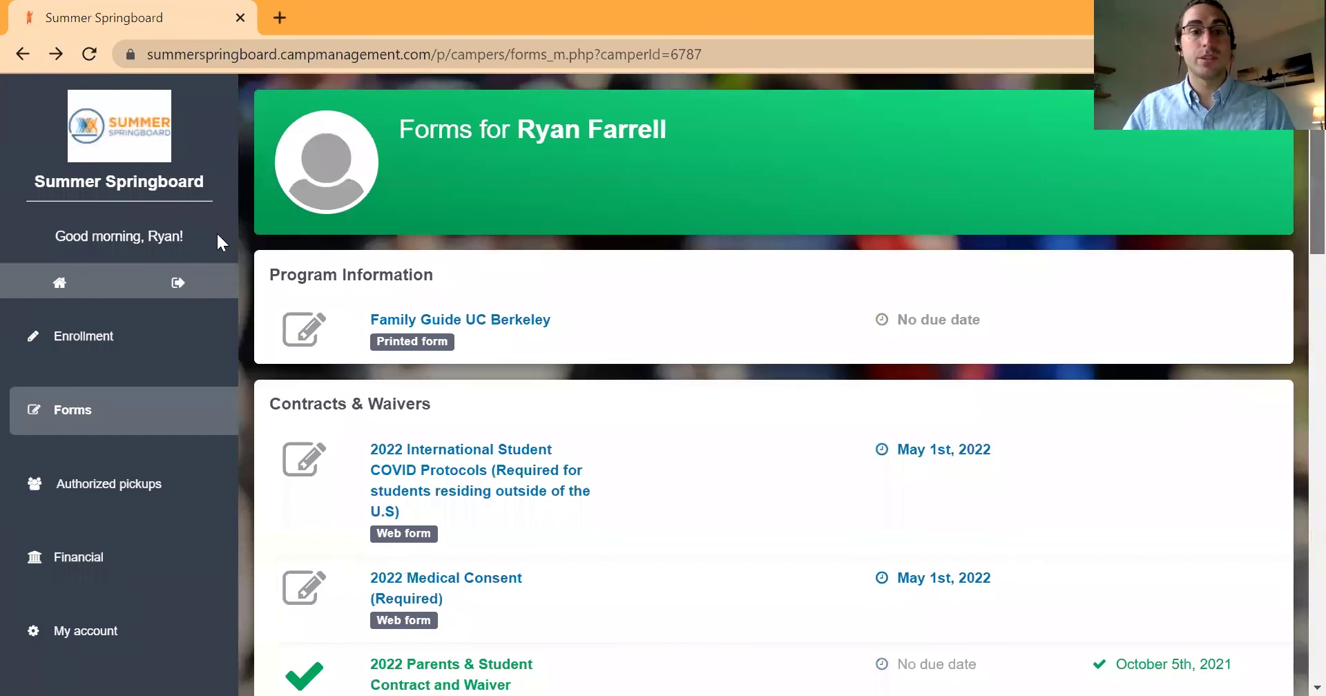
pyautogui.click(61, 290)
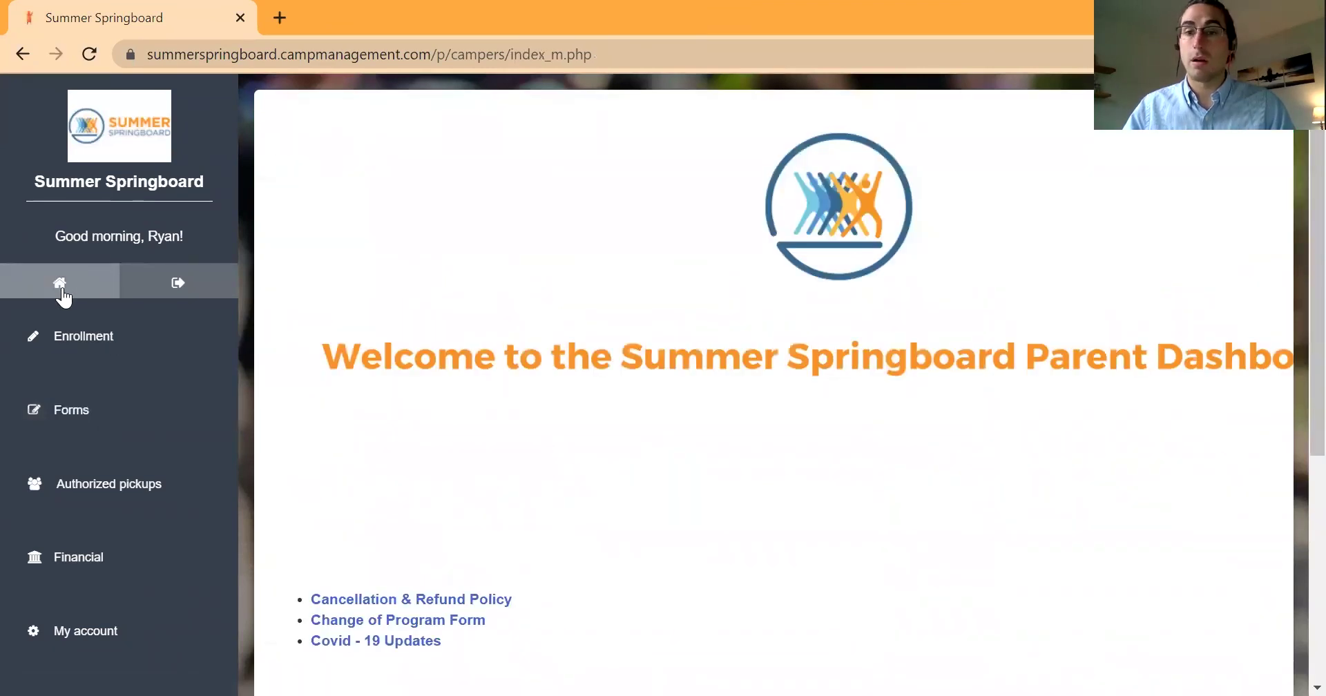
pyautogui.click(67, 414)
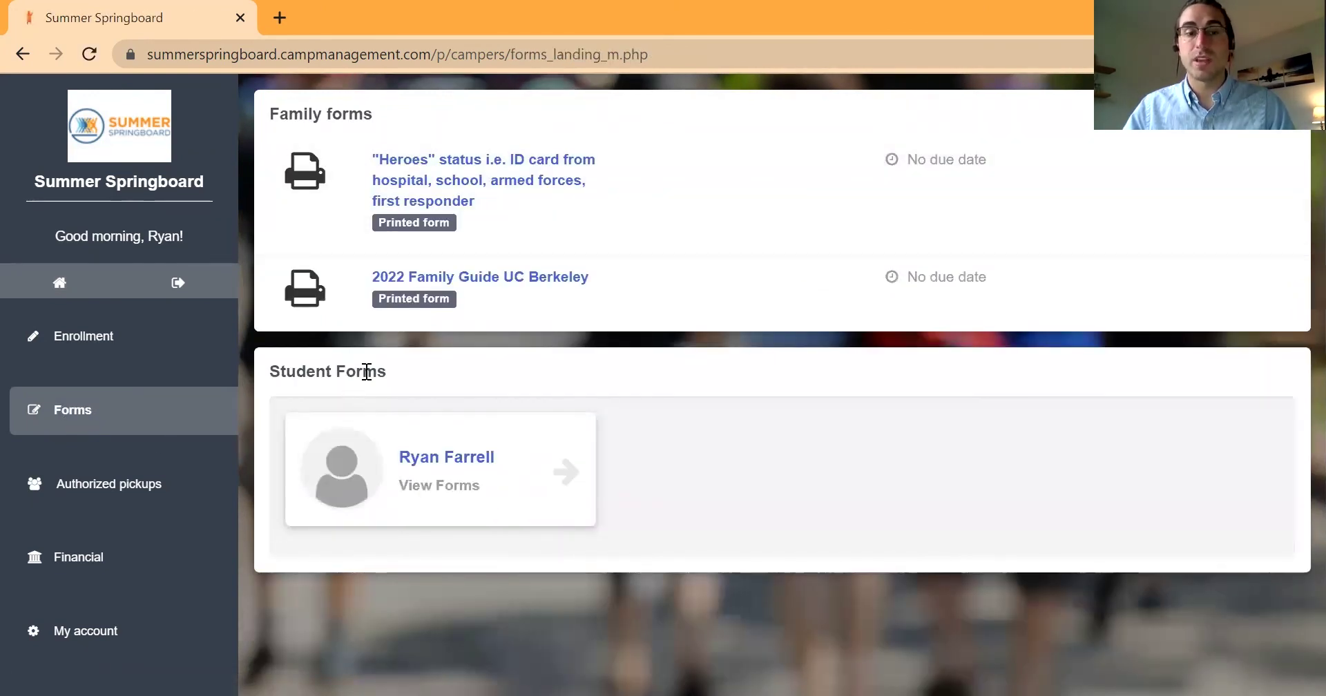
pyautogui.click(443, 460)
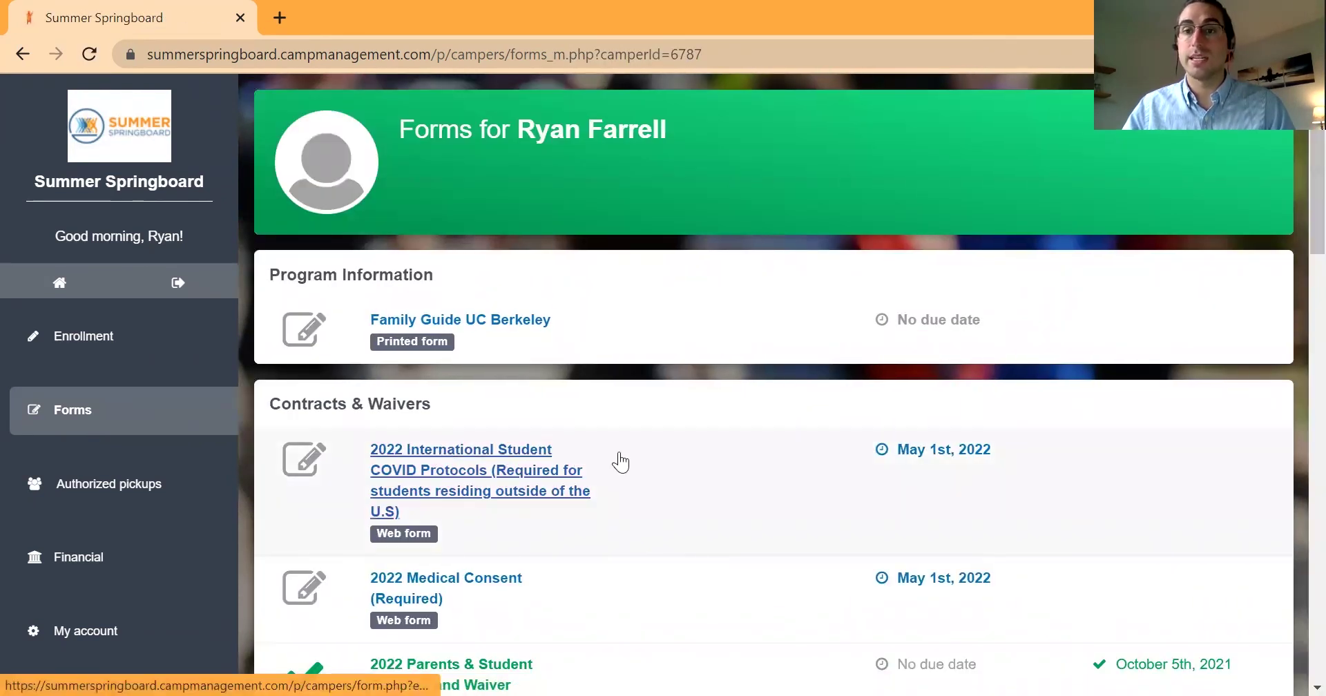
# - Review the student's complete form list from Program Information through Medical forms for 2022, and return to the beginning of the list
pyautogui.rightClick(1292, 154)
pyautogui.click(1292, 136)
pyautogui.scroll(-1, 1293, 149)
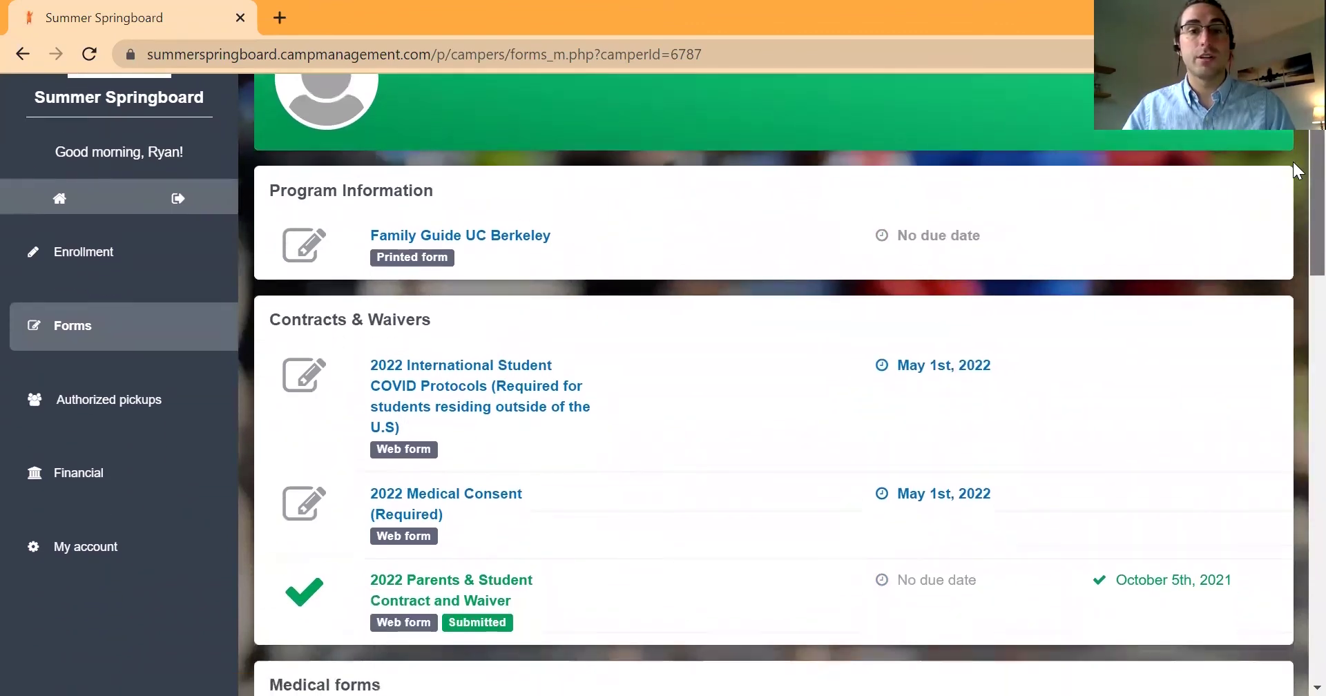
pyautogui.scroll(-10, 1294, 162)
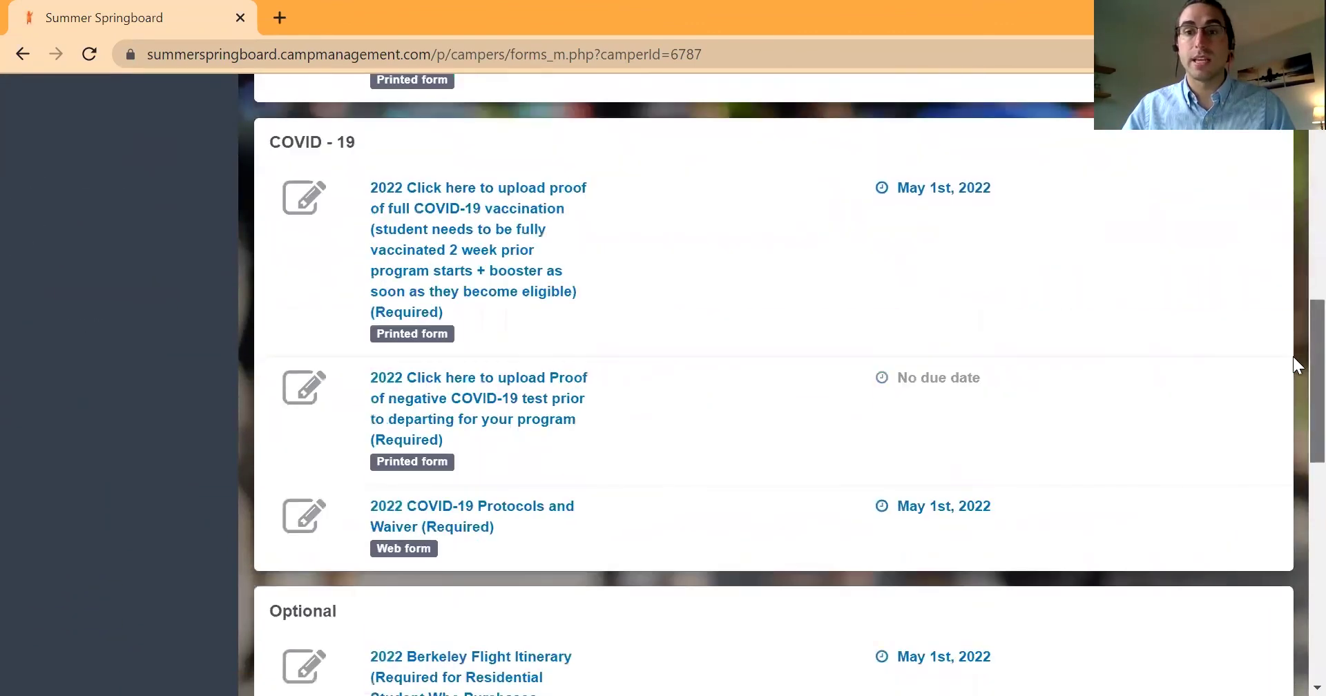
pyautogui.scroll(-12, 1293, 356)
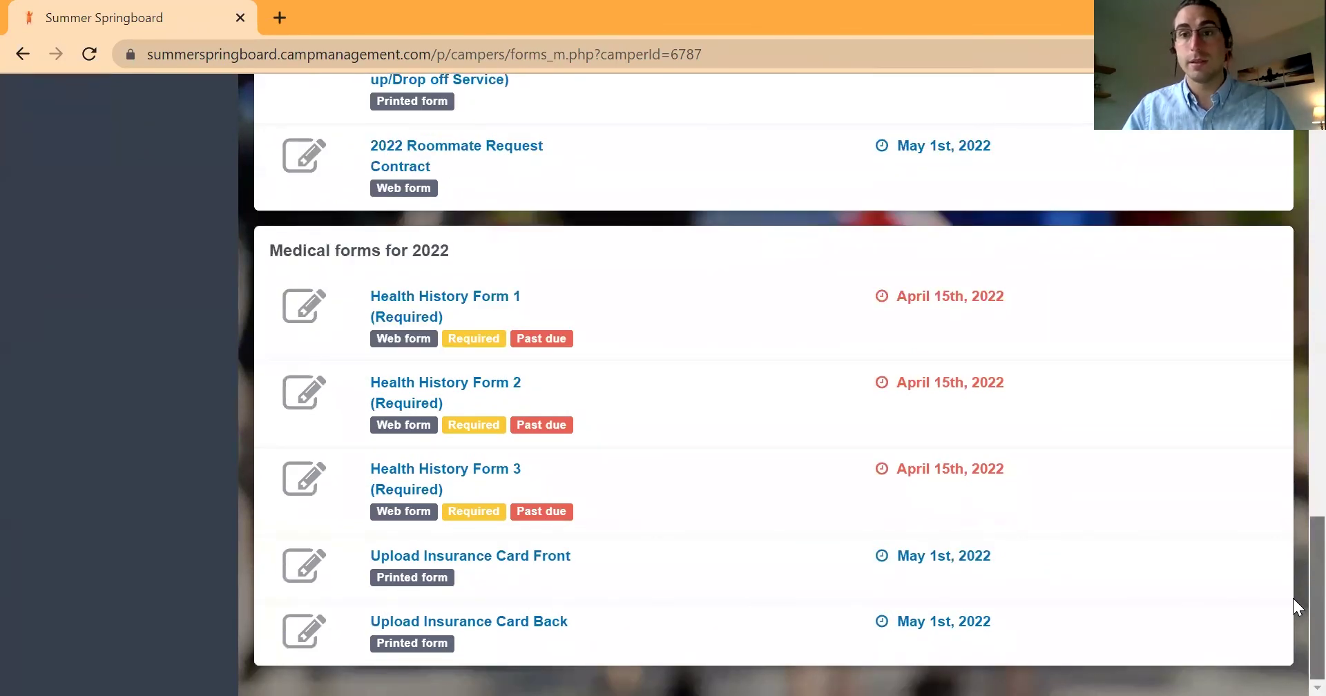
pyautogui.scroll(2, 1293, 571)
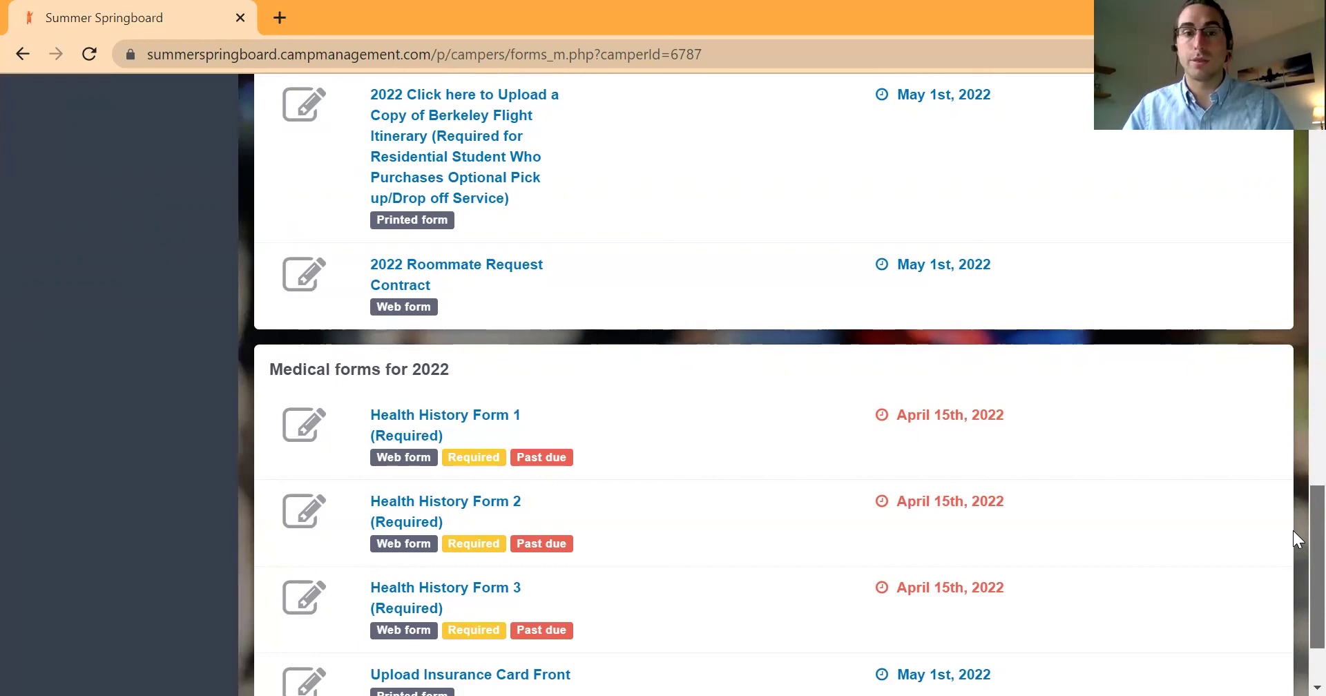
pyautogui.scroll(6, 1293, 498)
pyautogui.moveTo(1293, 381); pyautogui.dragTo(1297, 136)
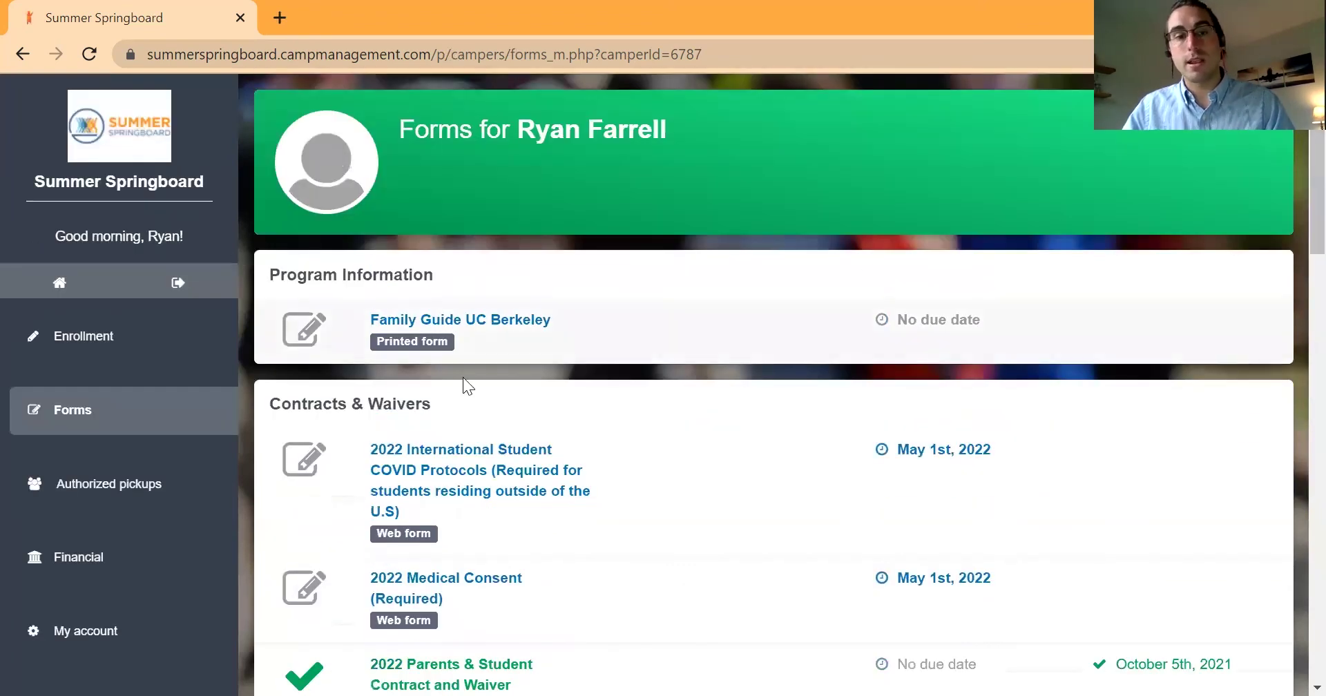
pyautogui.moveTo(829, 236); pyautogui.dragTo(1043, 333)
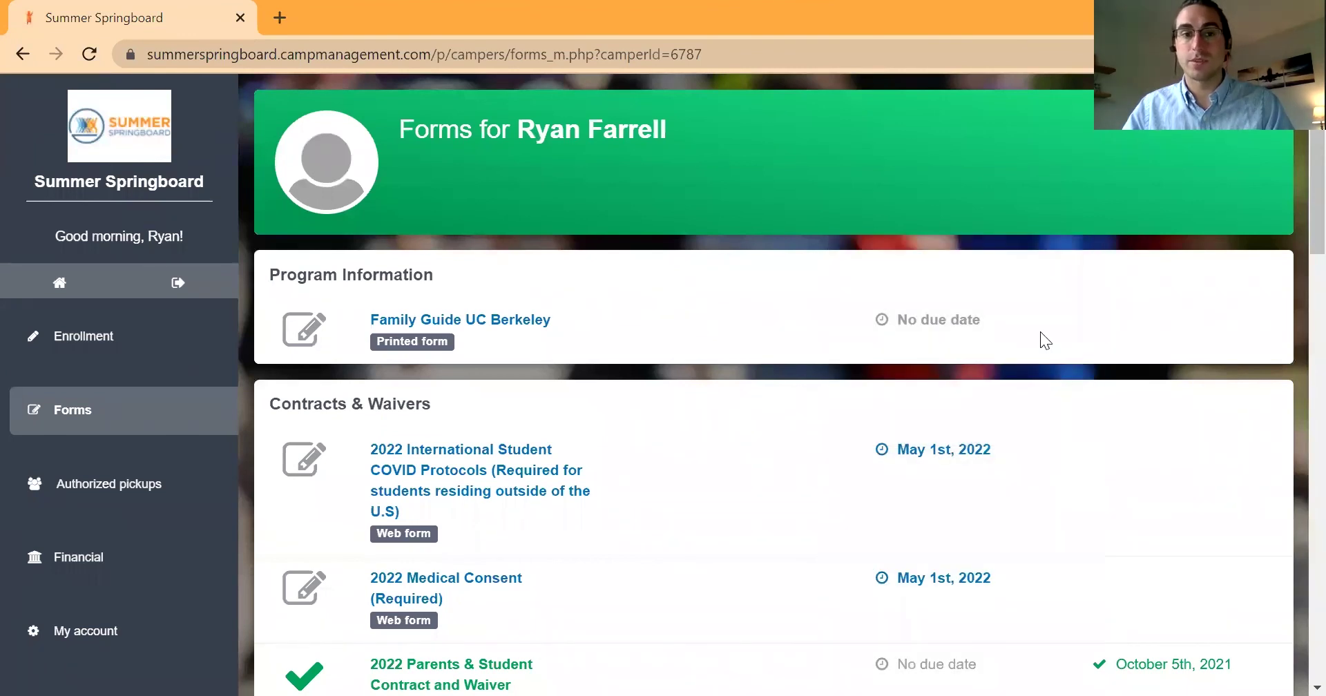